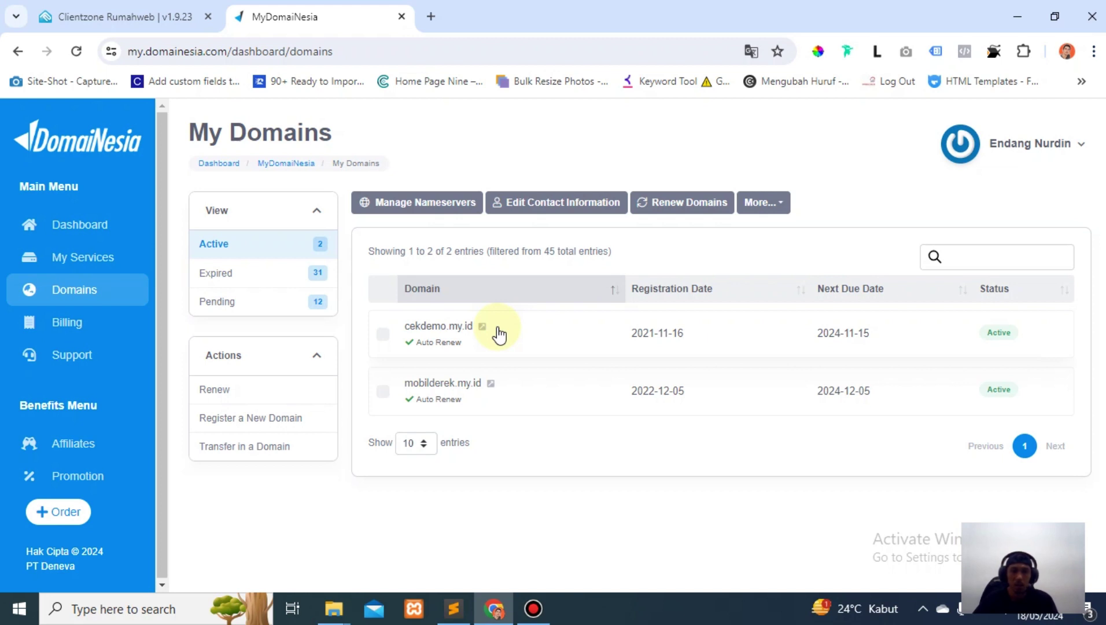
Open the Nameservers settings for cekdemo.my.id from the DomaiNesia domain list.
left_click(194, 16)
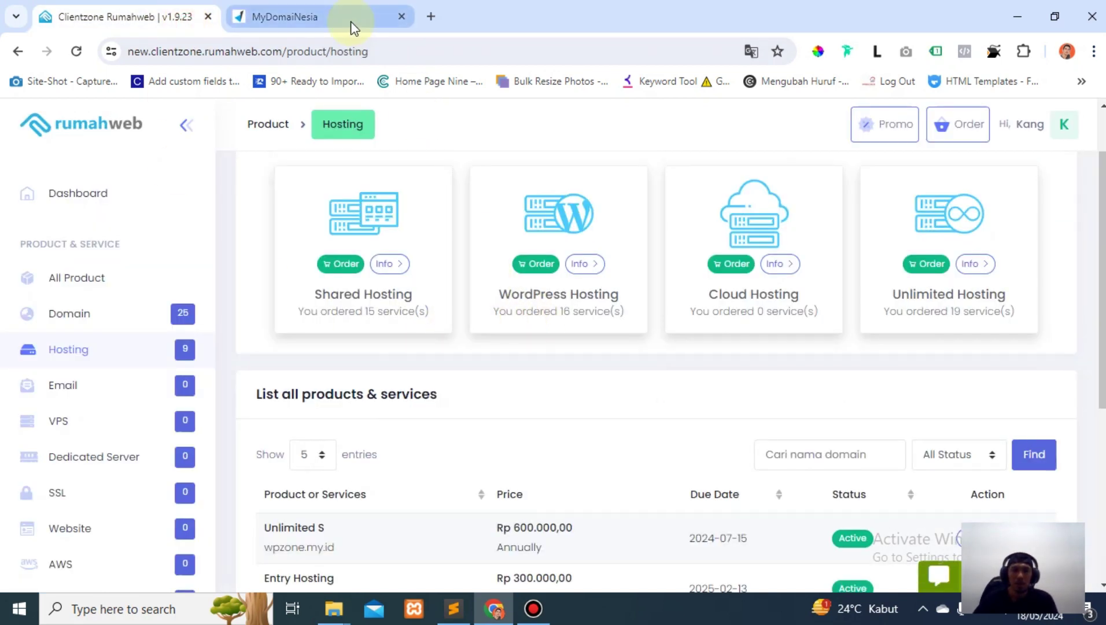
mouse_move(352, 28)
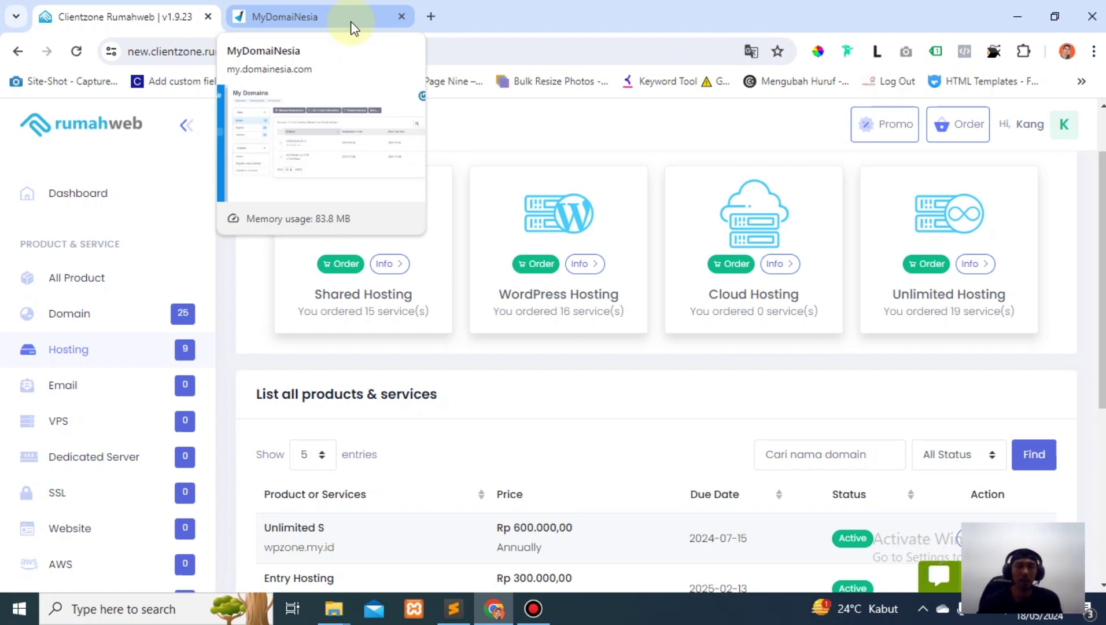
left_click(351, 25)
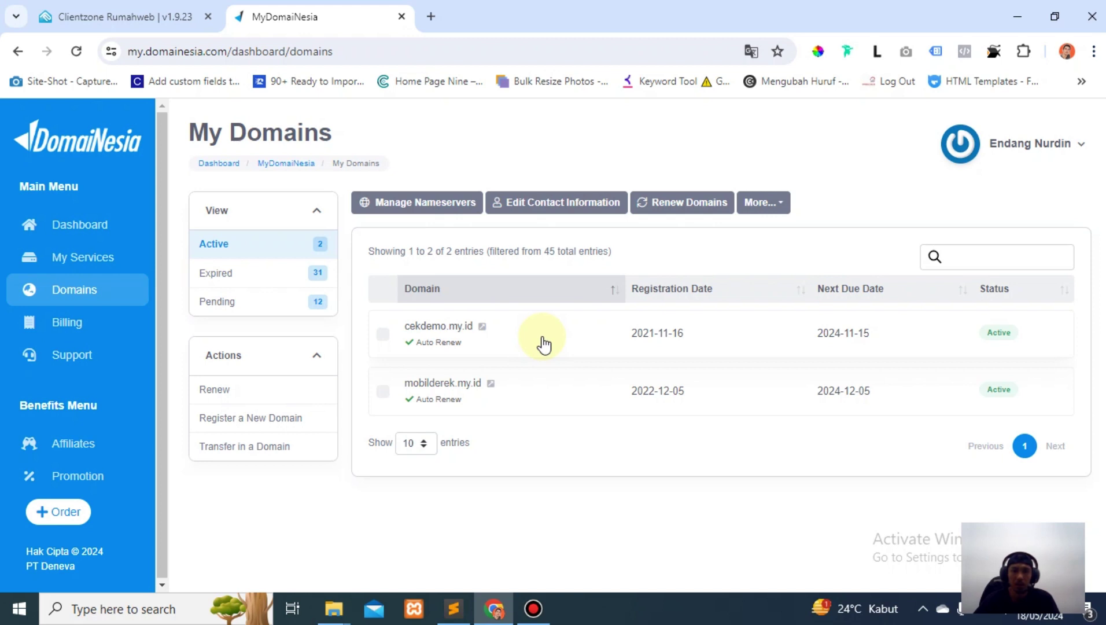
left_click(512, 343)
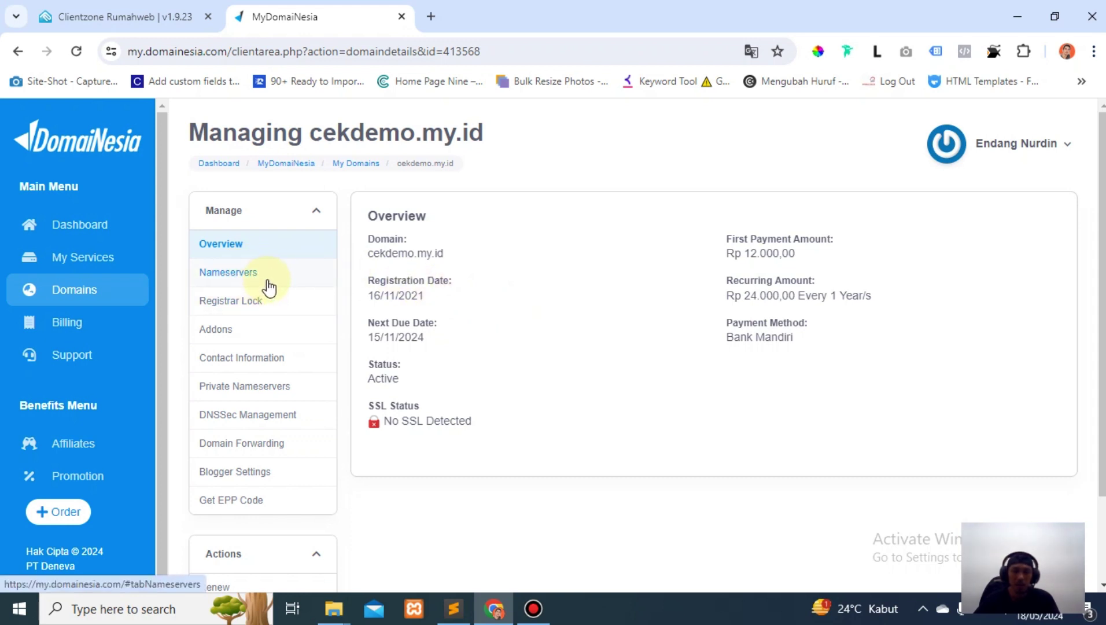
left_click(234, 282)
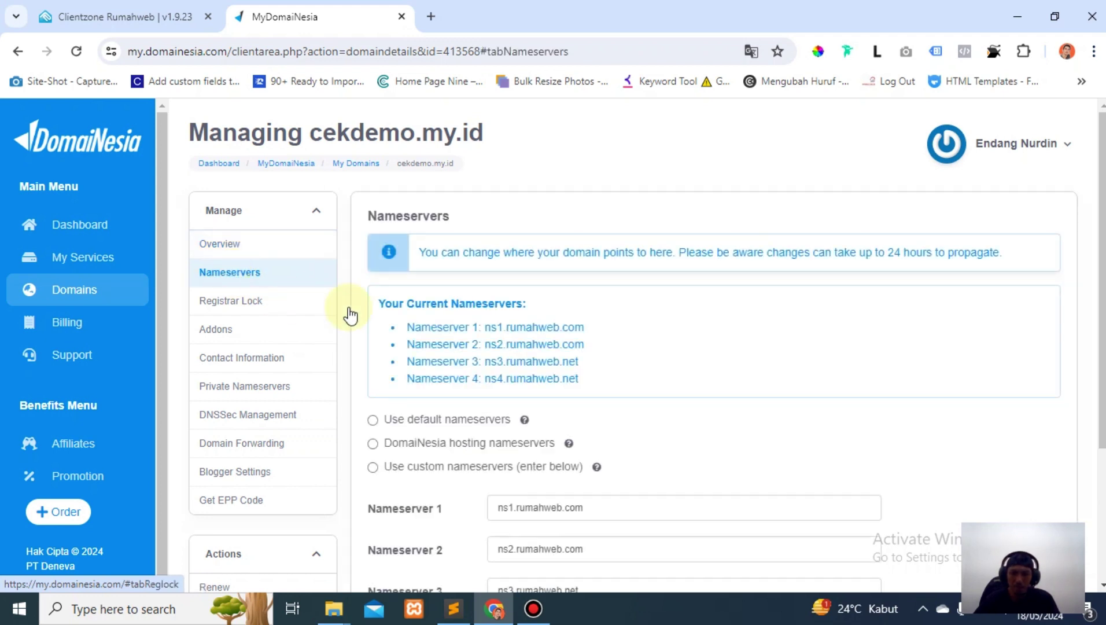
scroll(615, 331, "down", 3)
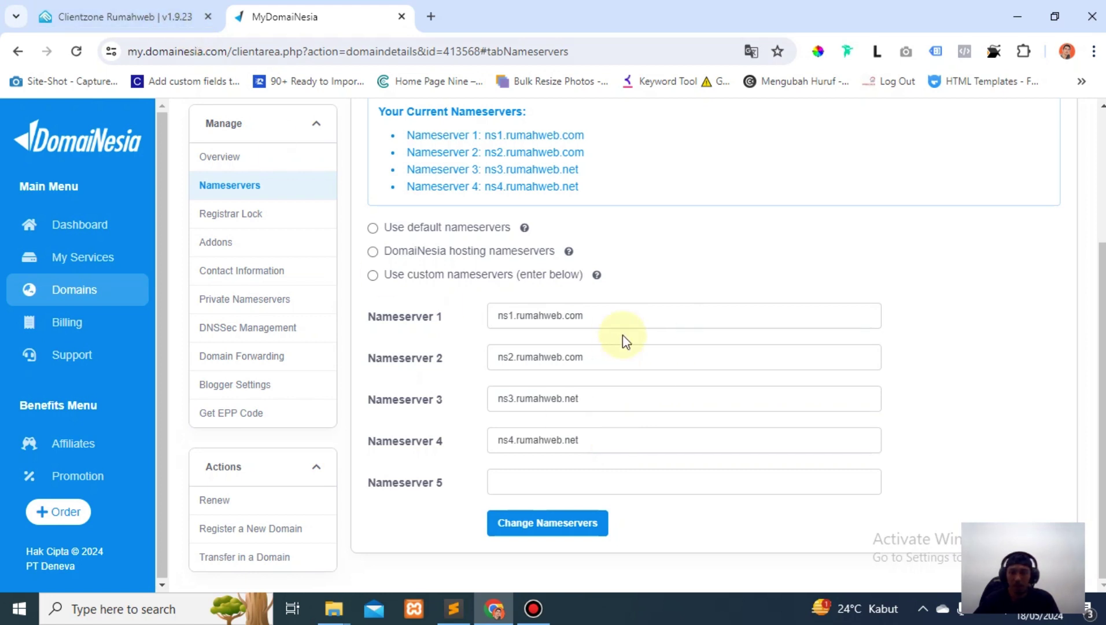
Review the four nameservers: ns1/ns2.rumahweb.com and ns3/ns4.rumahweb.net.
triple_click(628, 316)
triple_click(633, 361)
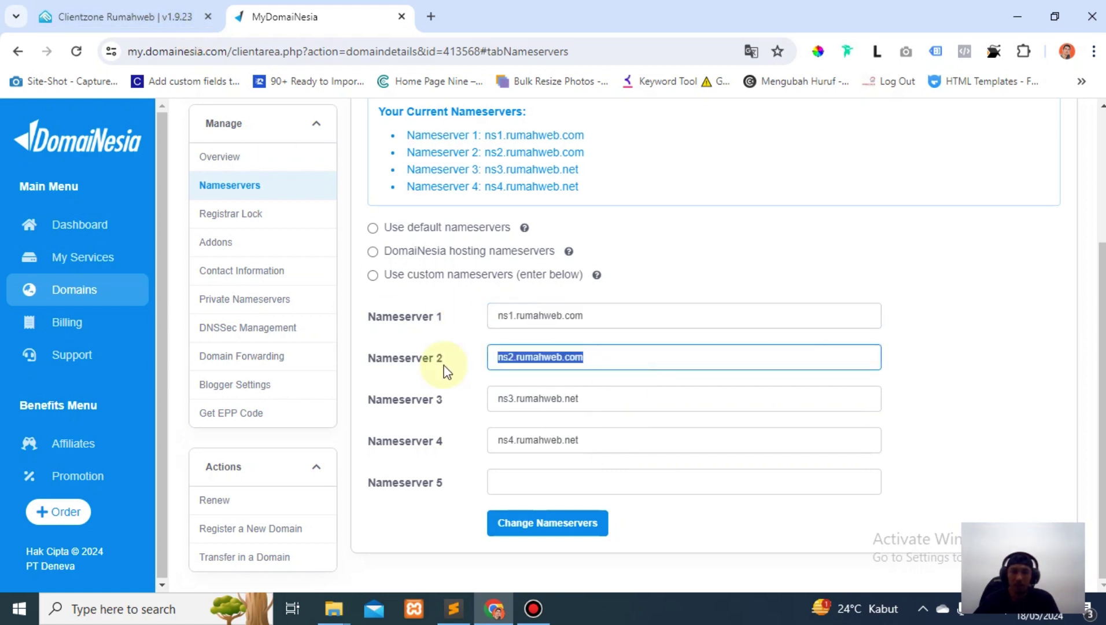
triple_click(605, 396)
left_click(623, 442)
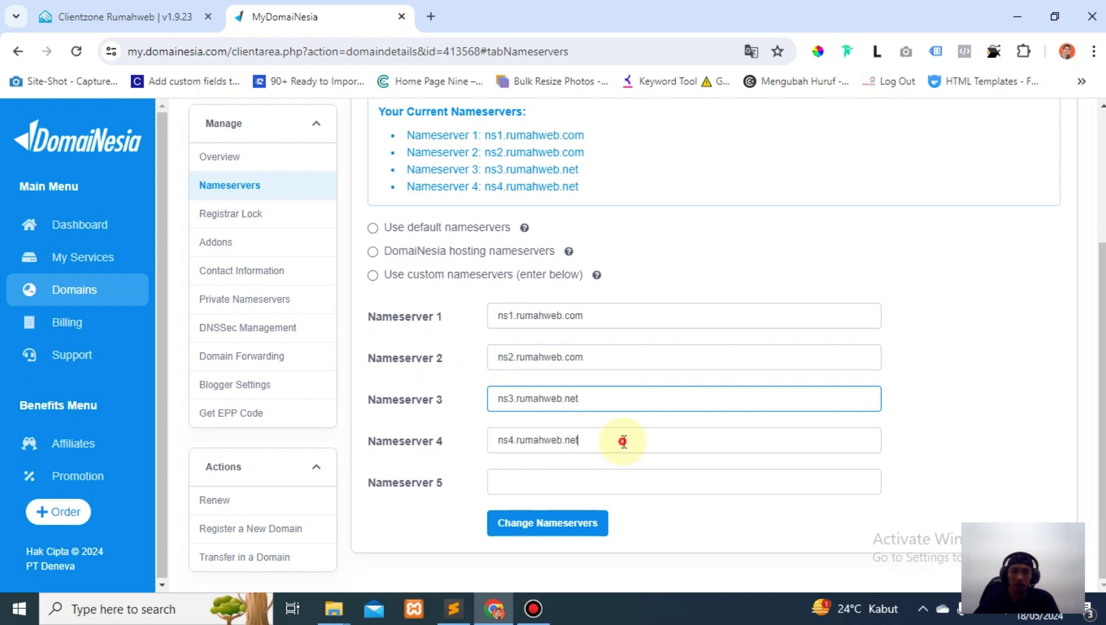
left_click_drag(623, 441, 400, 440)
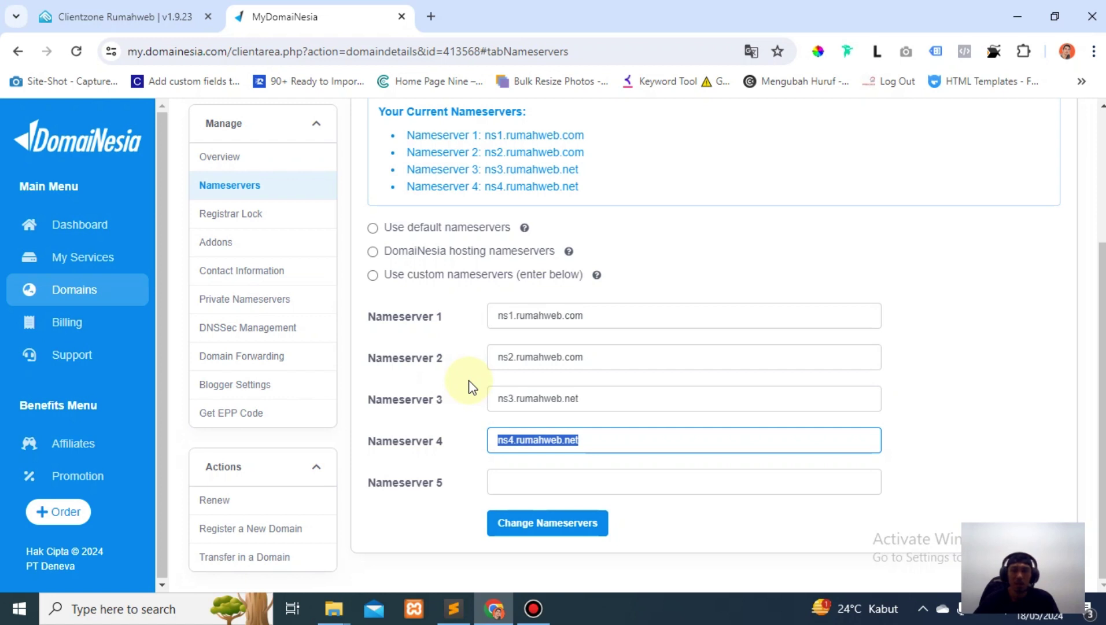
left_click(470, 387)
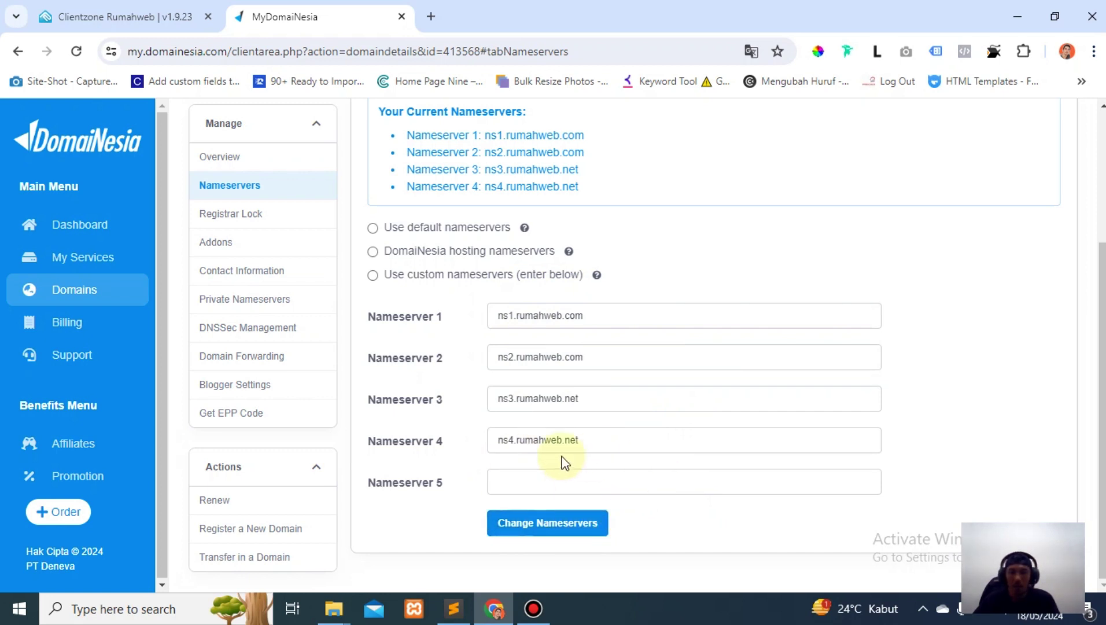
scroll(487, 462, "up", 4)
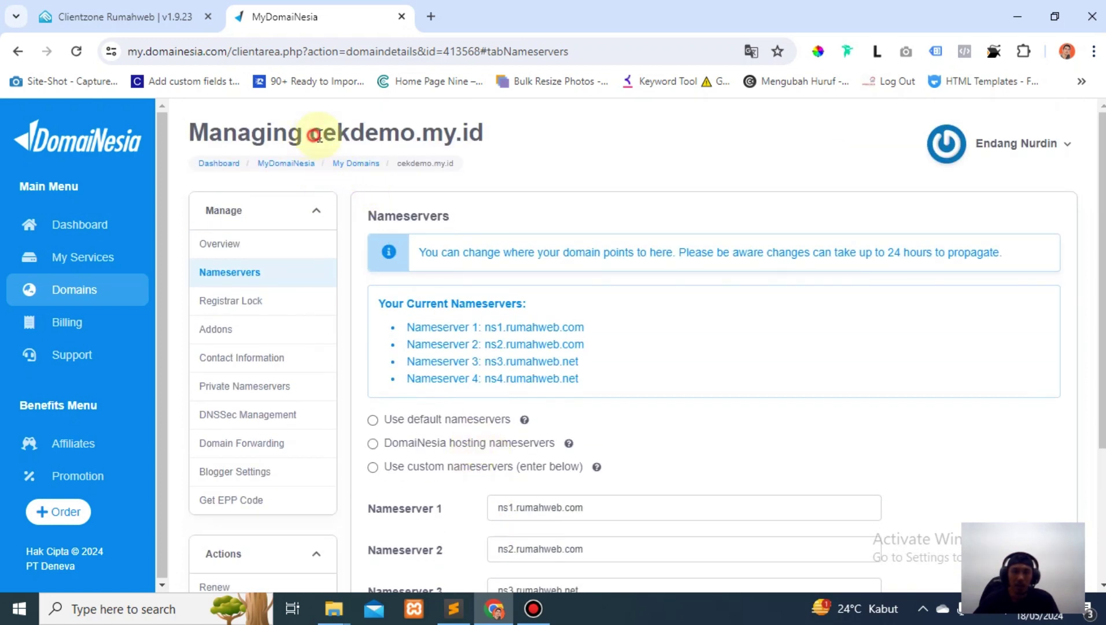
Copy cekdemo.my.id, then log into cPanel for the wpzone.my.id Unlimited S hosting.
left_click_drag(317, 137, 519, 133)
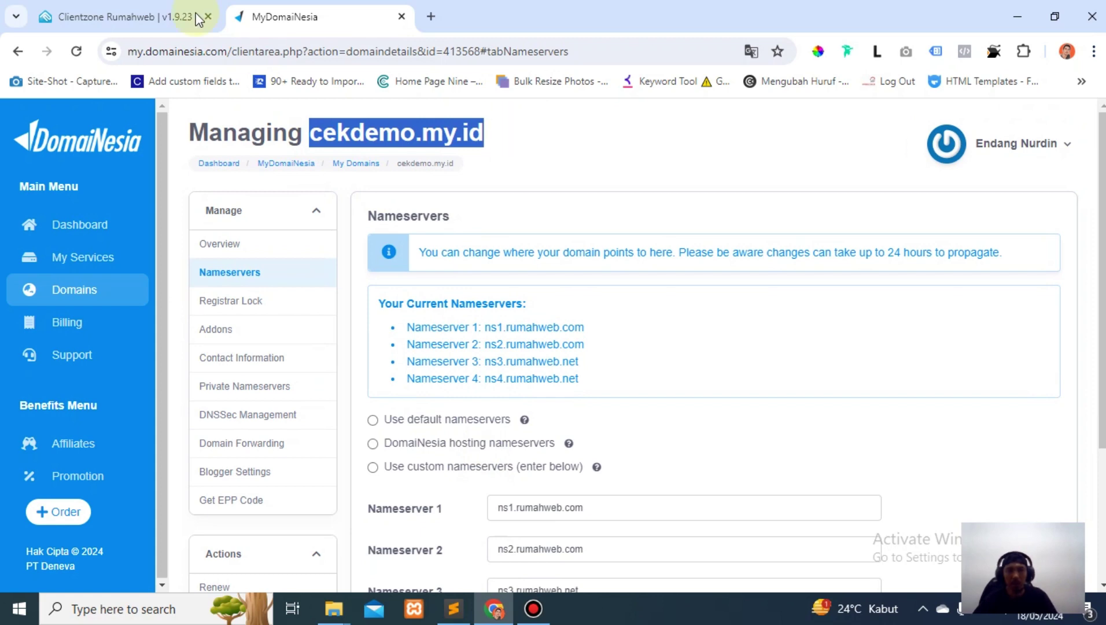
left_click(186, 16)
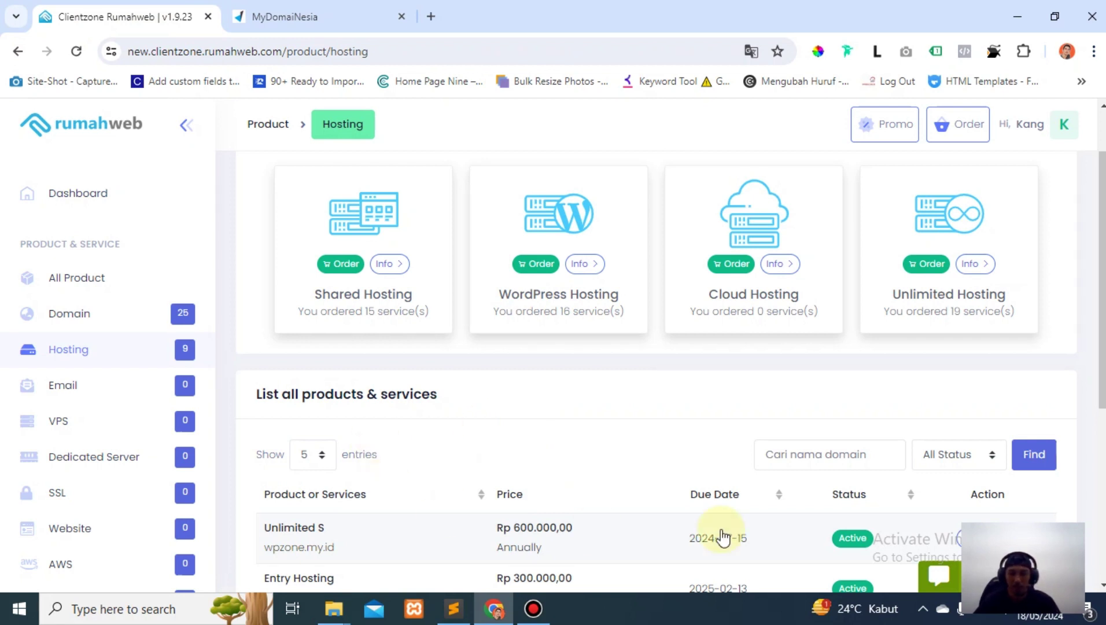
left_click(984, 538)
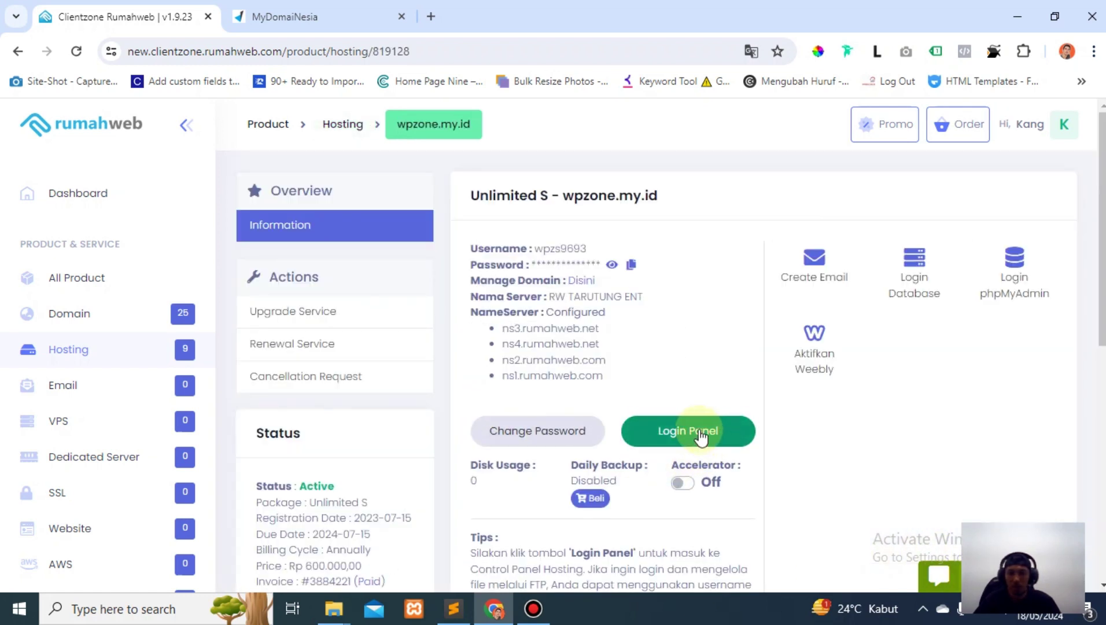
left_click(697, 434)
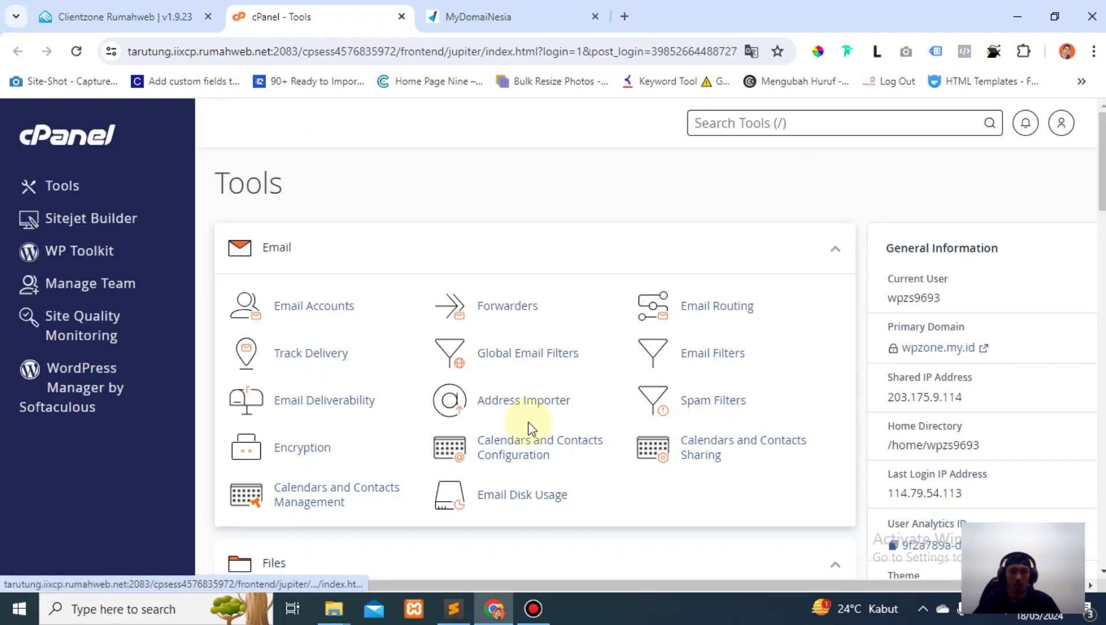
In cPanel Domains, start a new domain and paste cekdemo.my.id as its name.
scroll(477, 412, "down", 3)
scroll(477, 409, "down", 3)
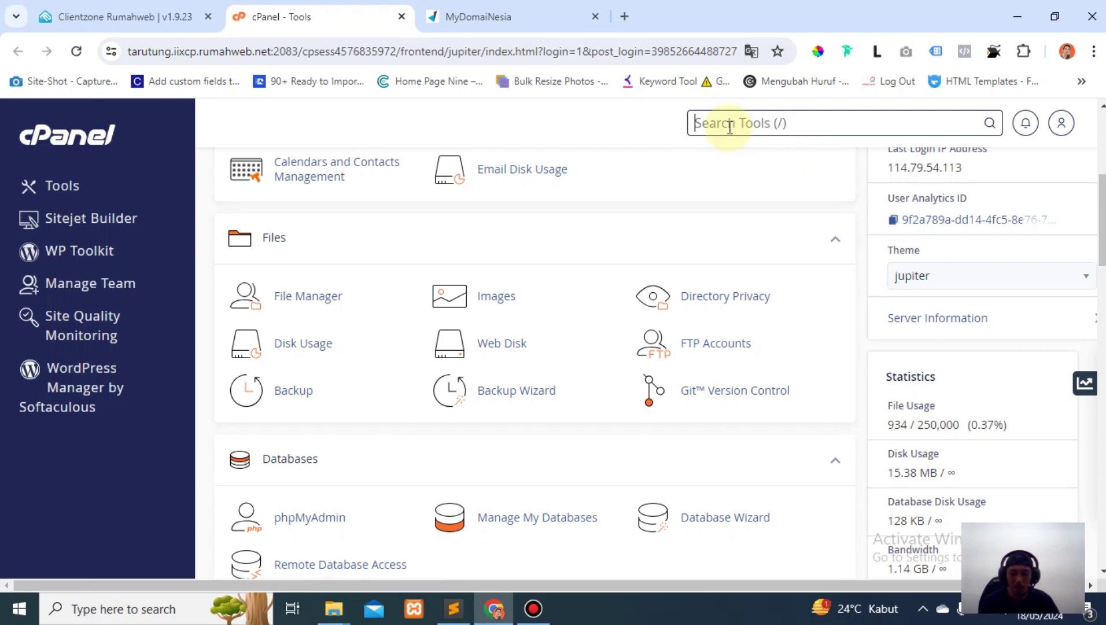
type("domain")
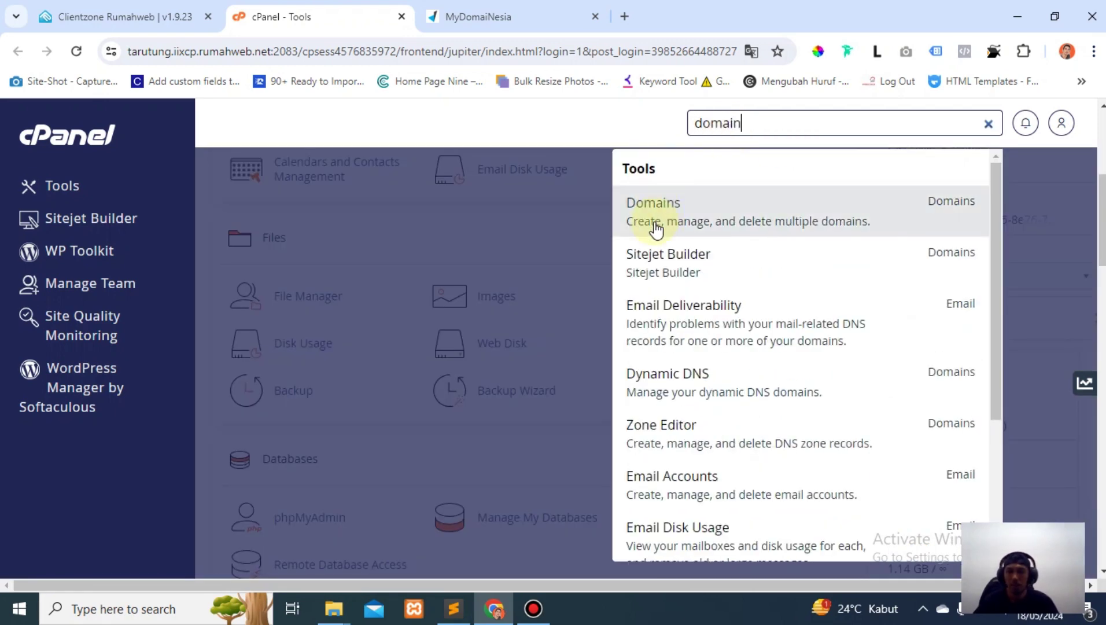
left_click(656, 225)
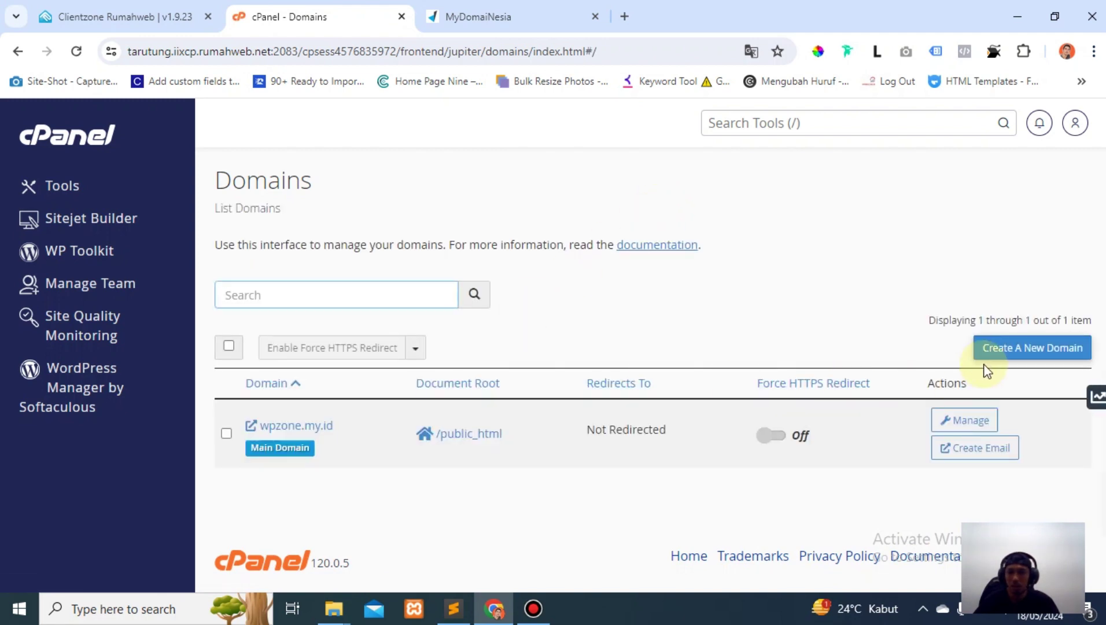
left_click(1025, 349)
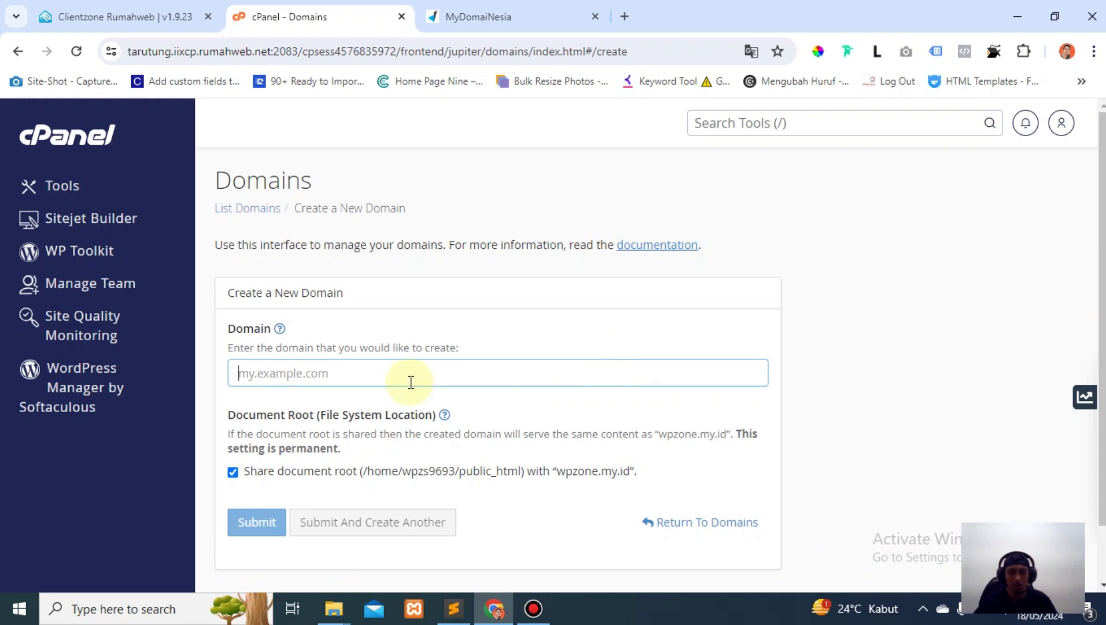
type("cekdemo.my.id")
left_click(829, 368)
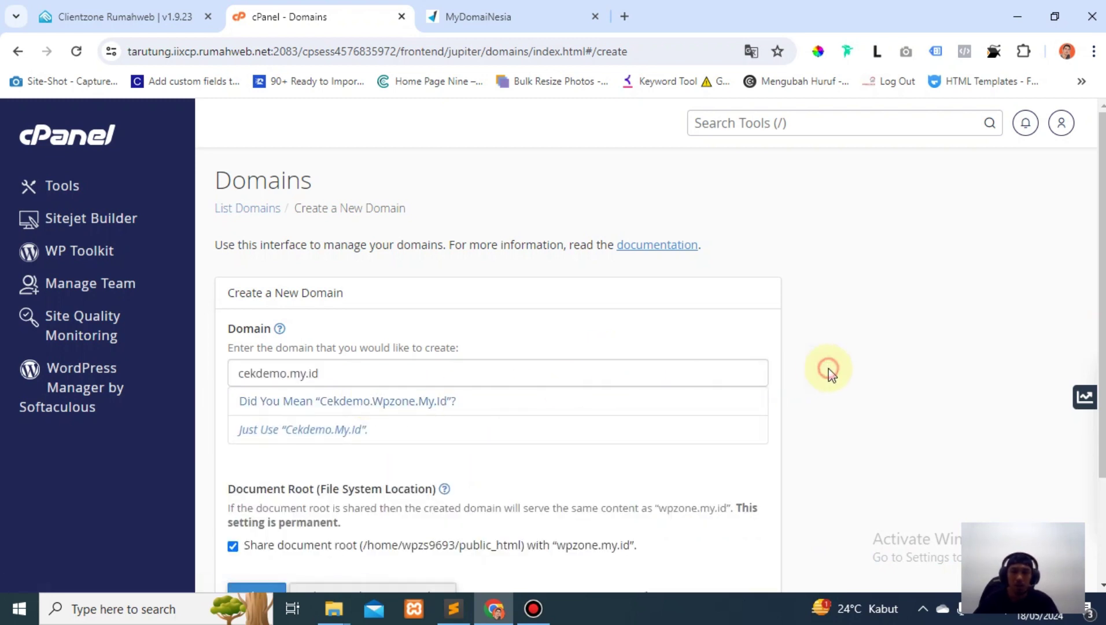
left_click_drag(342, 374, 163, 390)
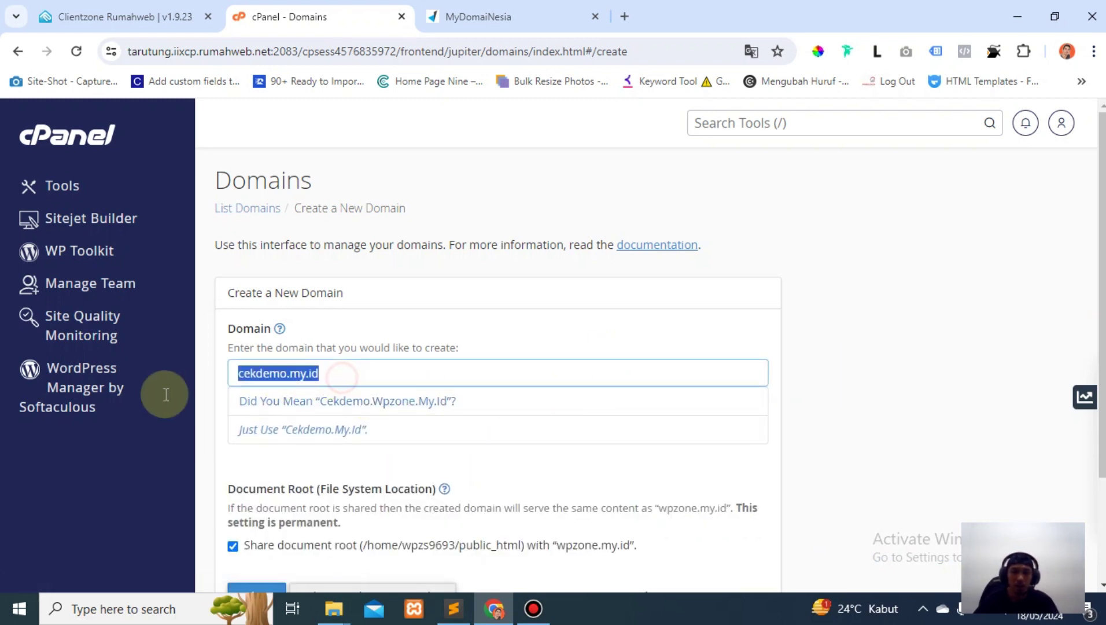
left_click(436, 379)
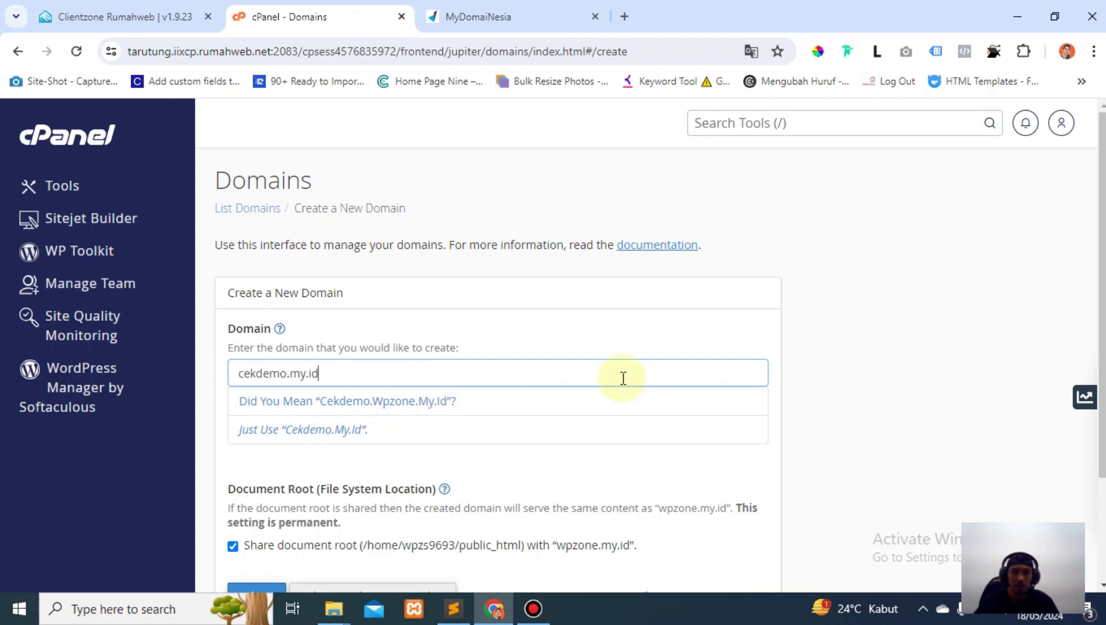
Uncheck shared root, keep document root public_html/cekdemo.my.id, and submit the domain.
scroll(839, 380, "down", 1)
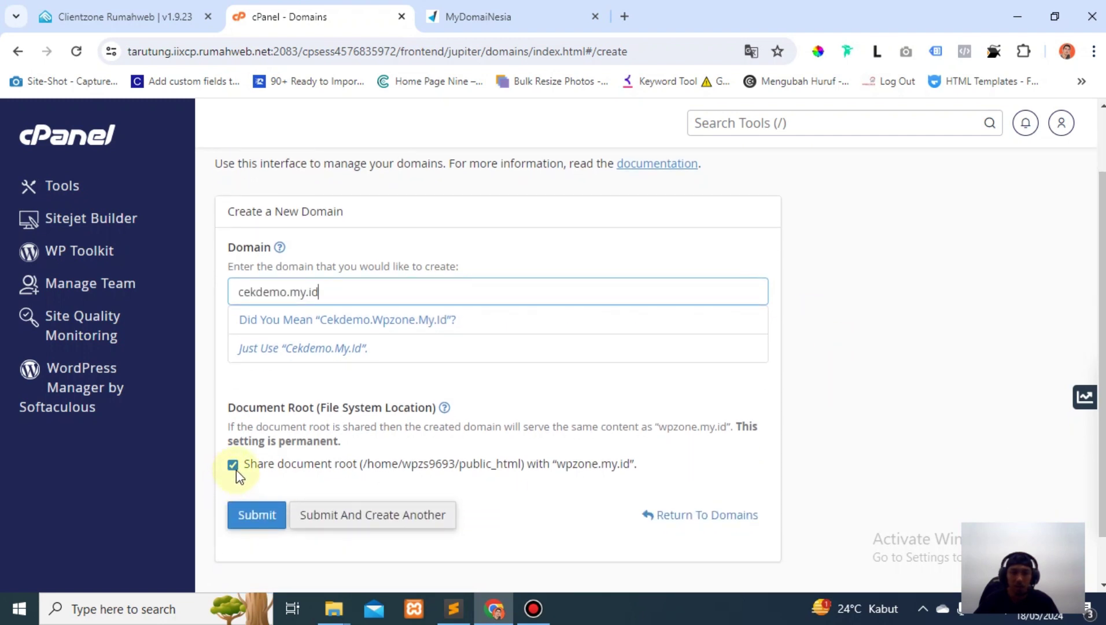
left_click(233, 467)
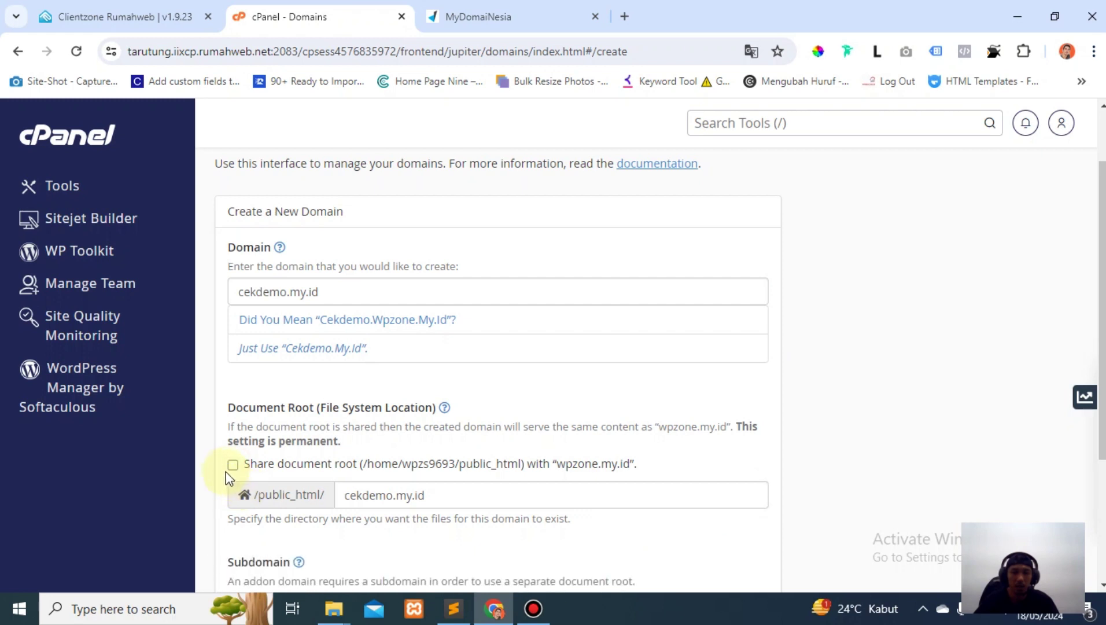
scroll(210, 460, "down", 2)
scroll(214, 457, "down", 1)
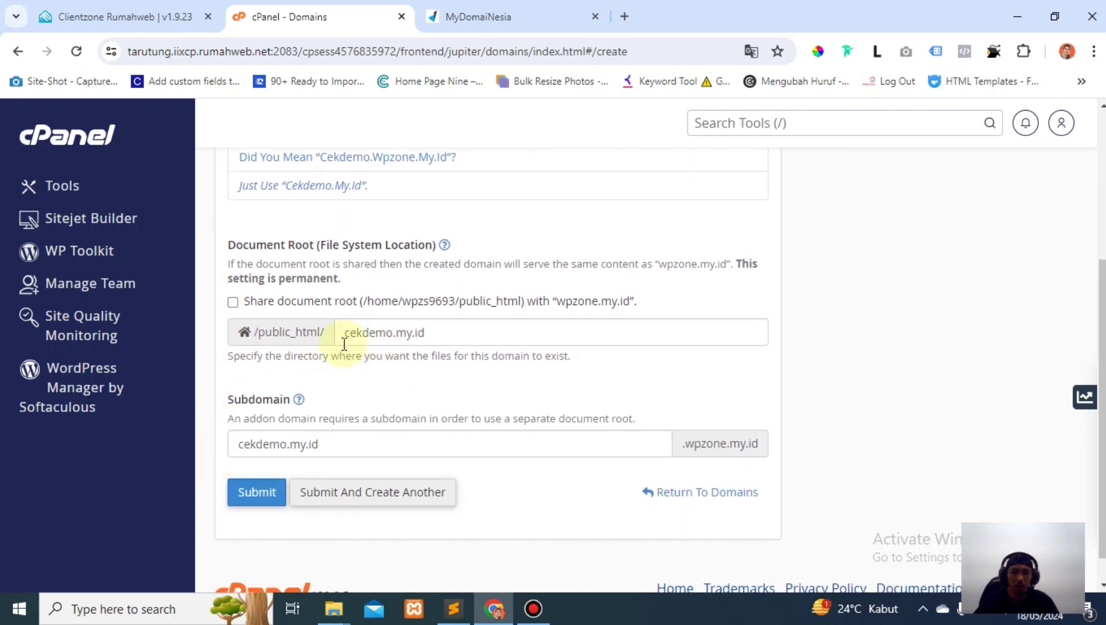
left_click_drag(459, 333, 325, 349)
left_click(375, 381)
left_click(258, 492)
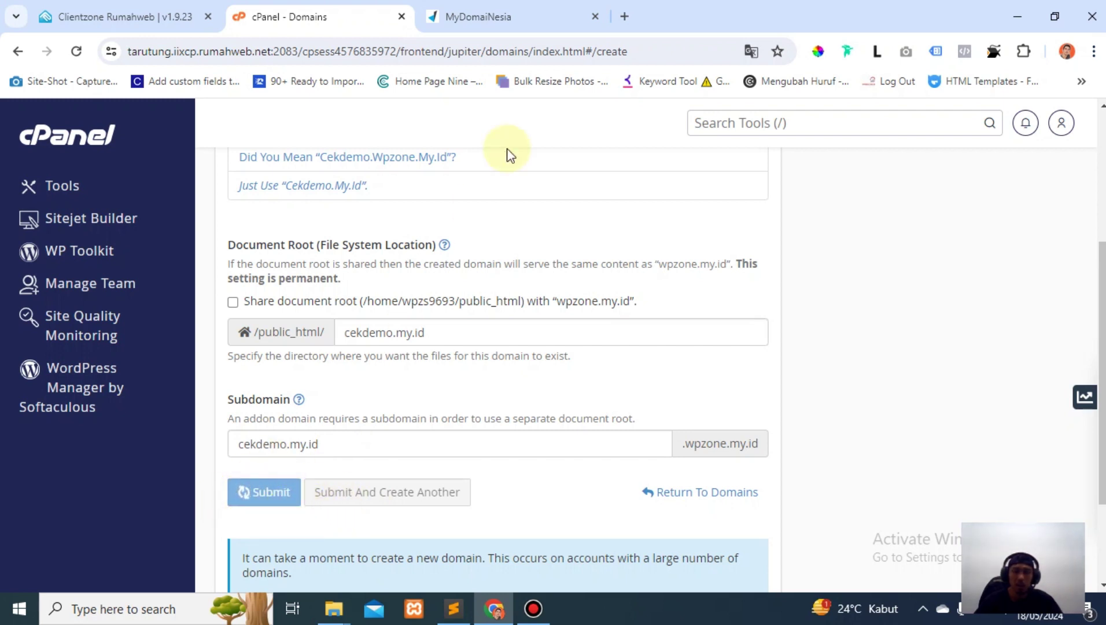
Verify cekdemo.my.id uses the ns1–ns4 Rumahweb nameservers, then return to cPanel's domain list.
left_click(518, 23)
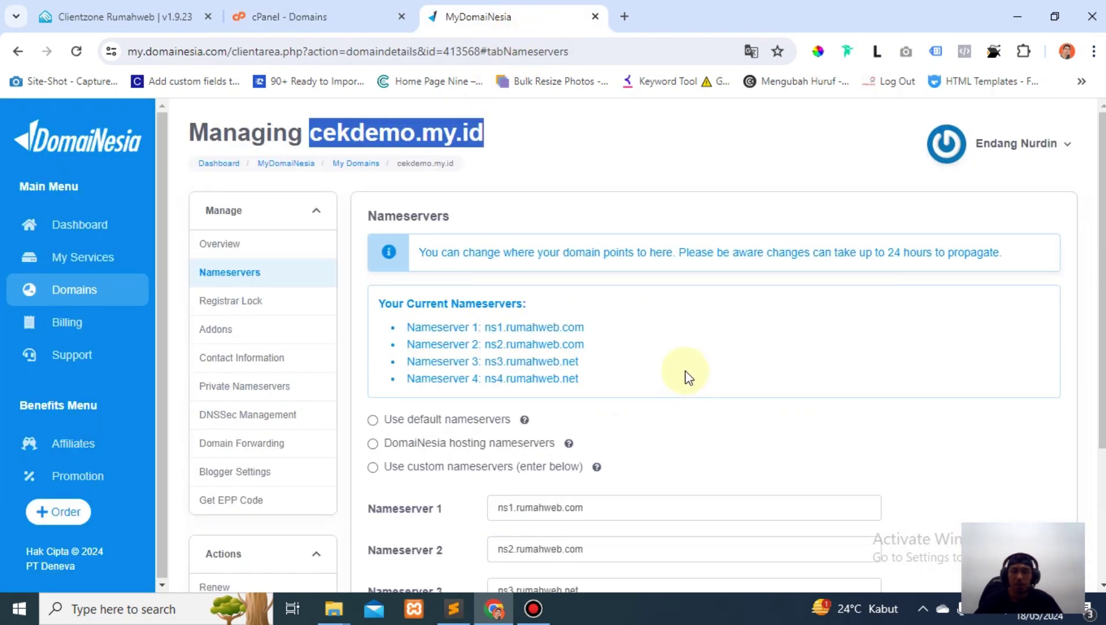
scroll(687, 382, "down", 3)
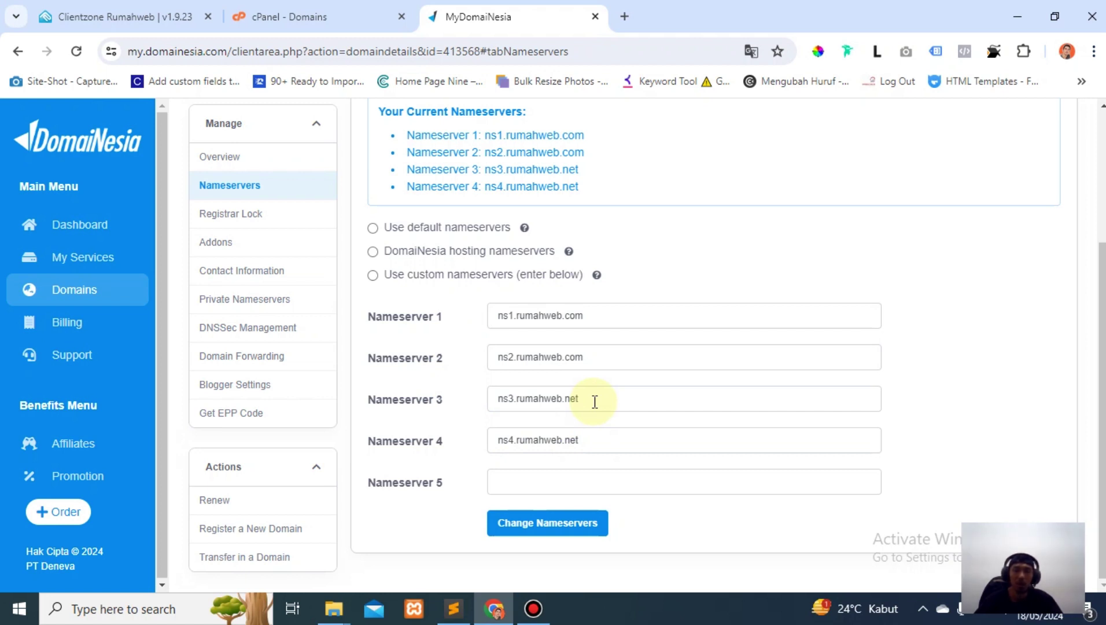
left_click(347, 16)
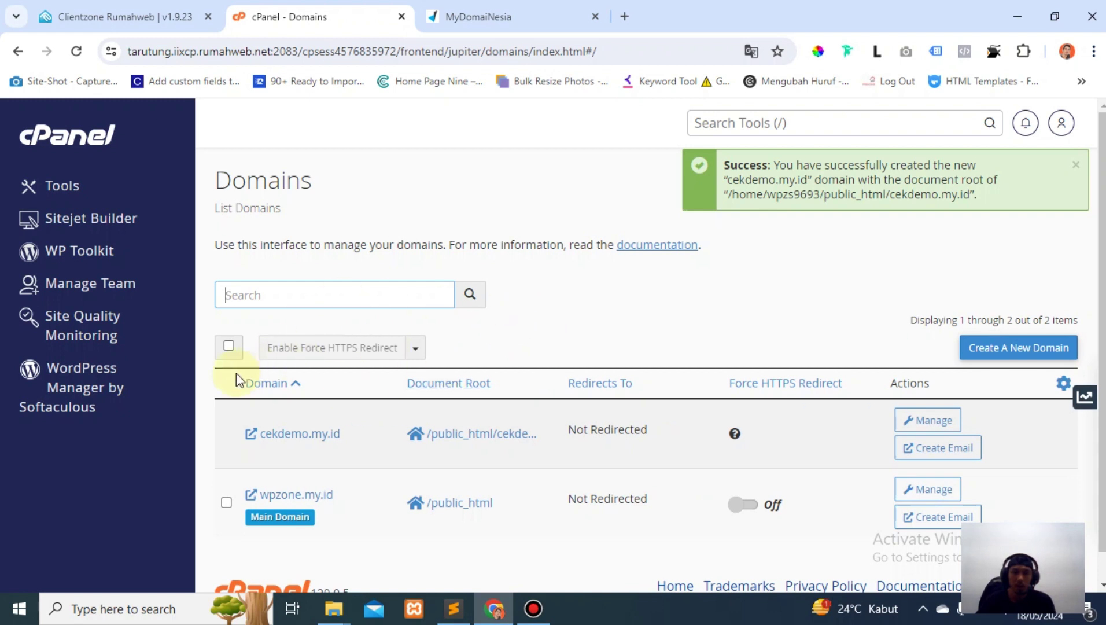
Start a Softaculous WordPress install on cekdemo.my.id with a blank install directory.
left_click(110, 396)
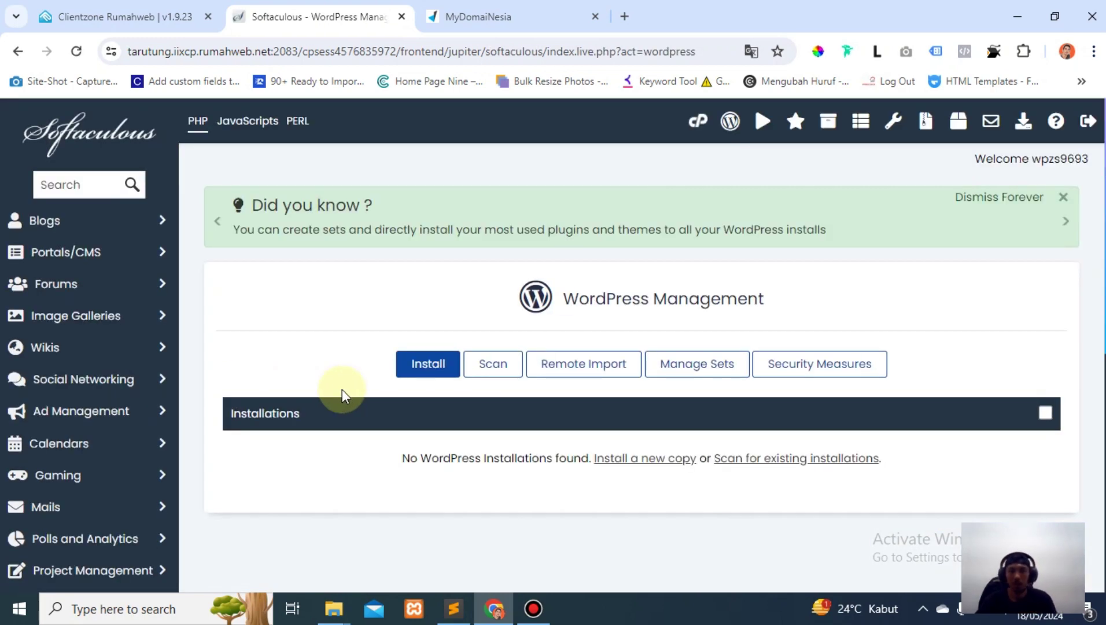
scroll(345, 392, "down", 1)
scroll(347, 388, "up", 2)
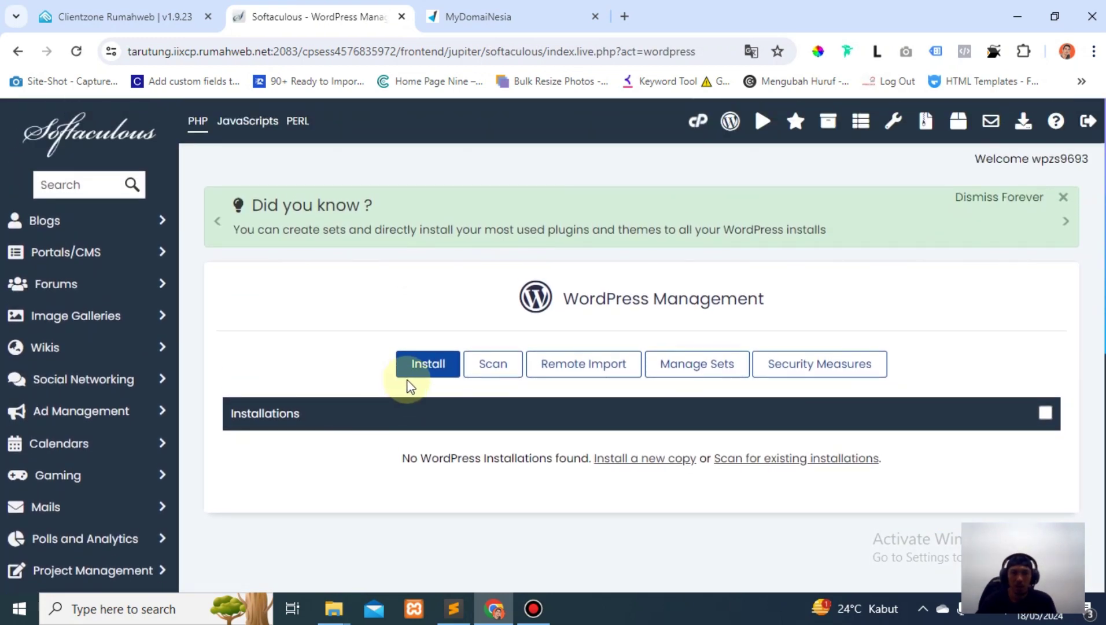
left_click(416, 370)
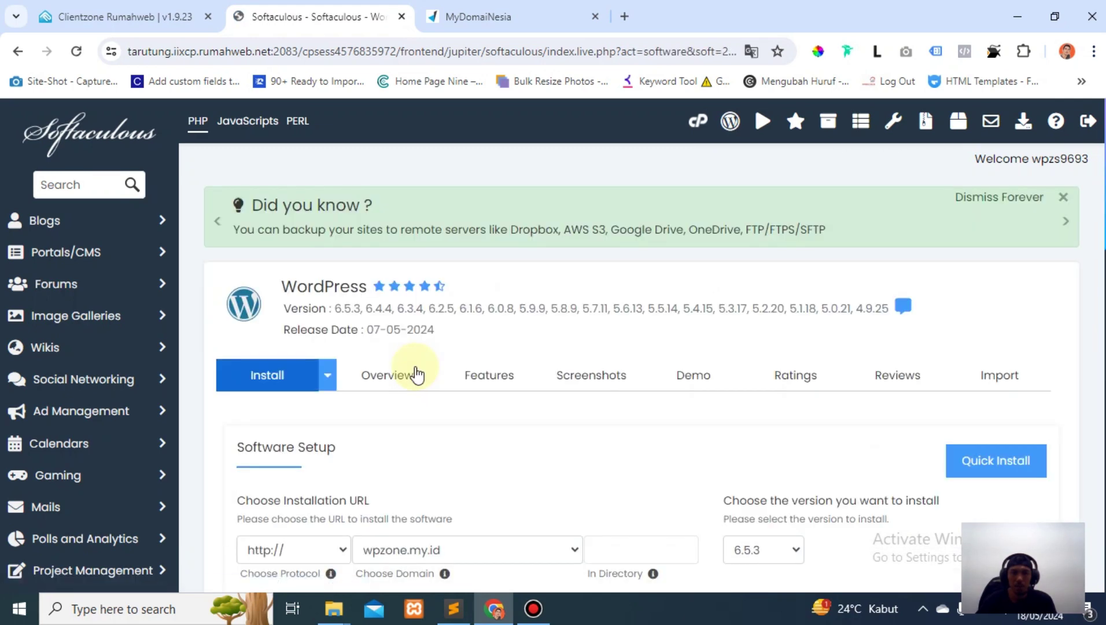
scroll(428, 379, "down", 1)
scroll(439, 382, "down", 5)
left_click(561, 225)
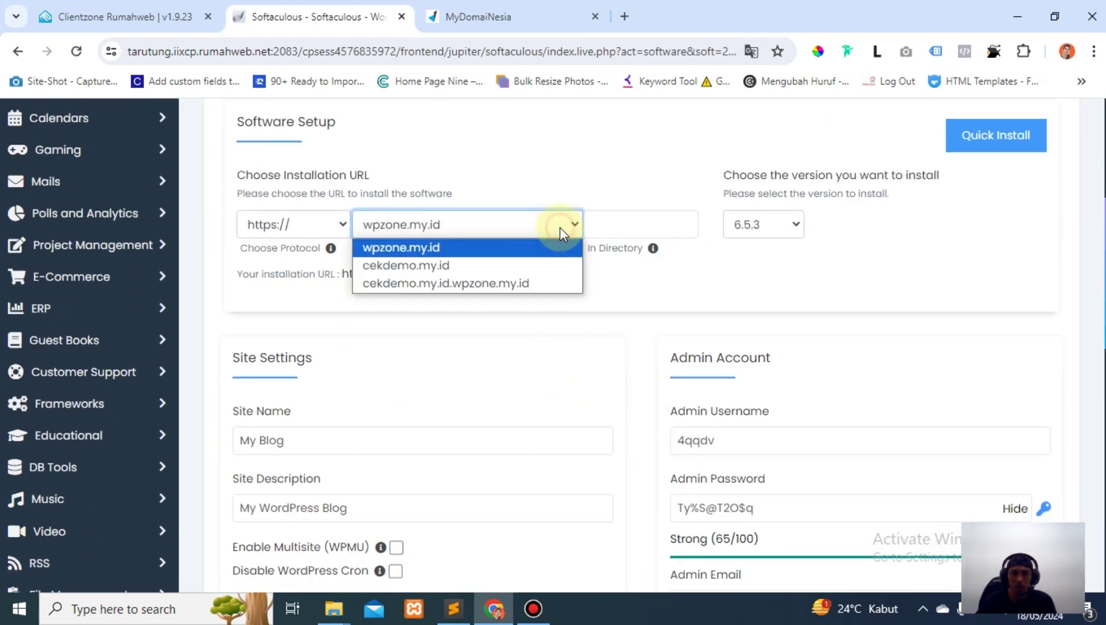
left_click(449, 266)
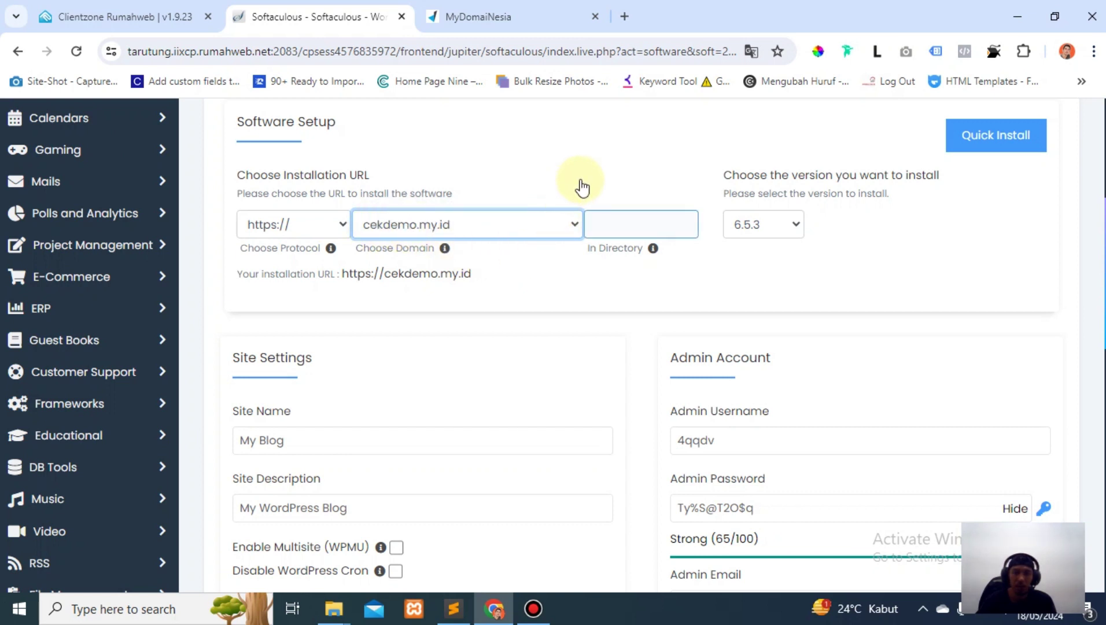
key("Tab")
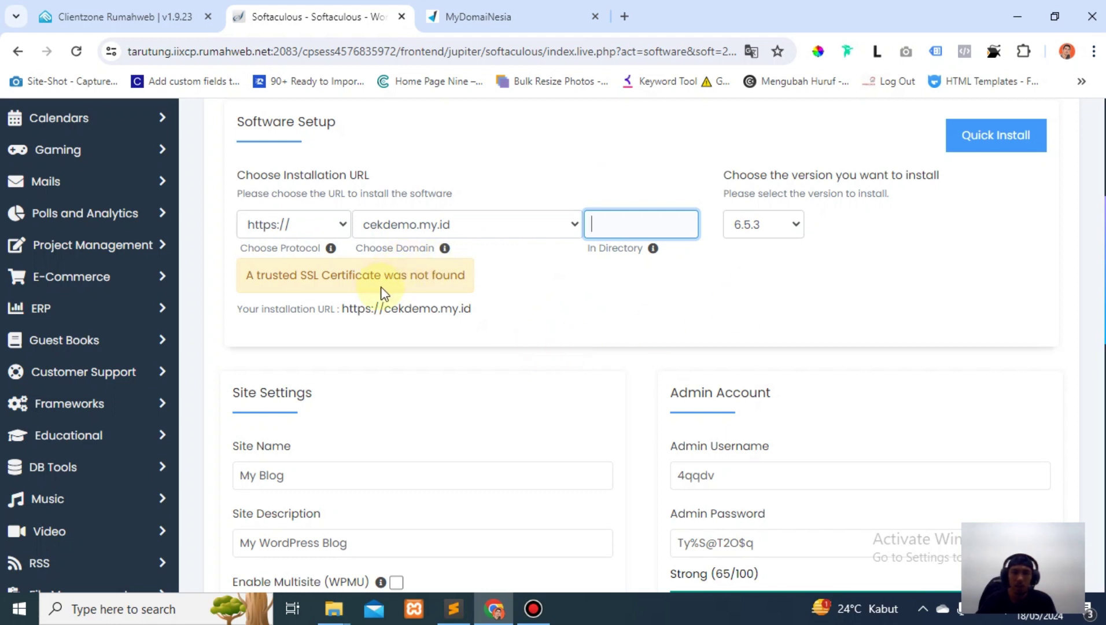
left_click(407, 359)
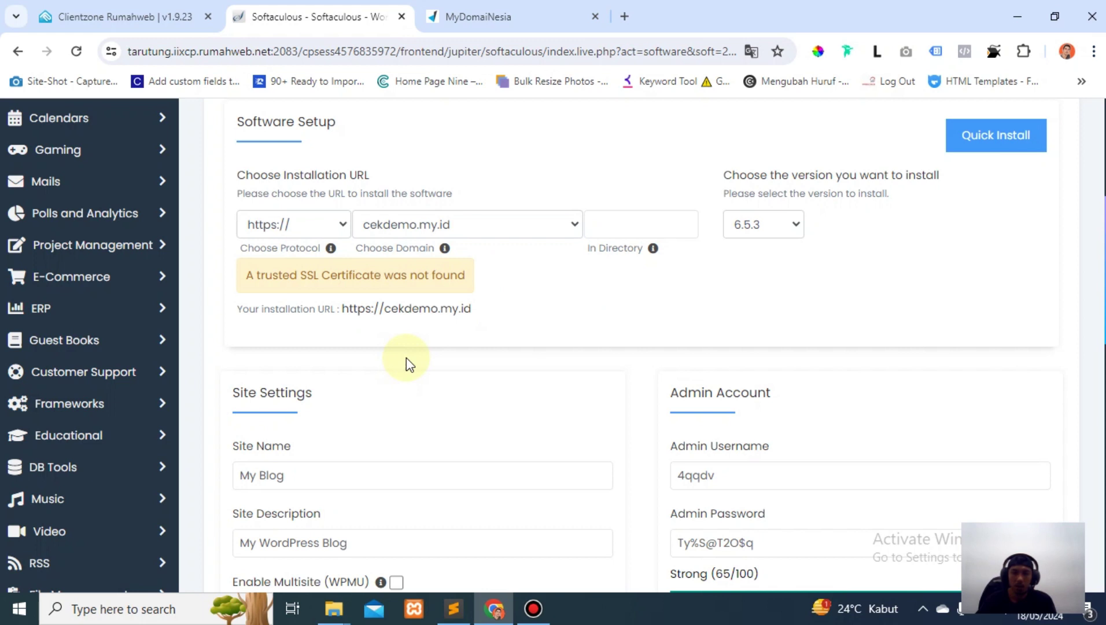
Set the site name to Cekdemo.my.id and the admin username to admin.
scroll(407, 357, "down", 1)
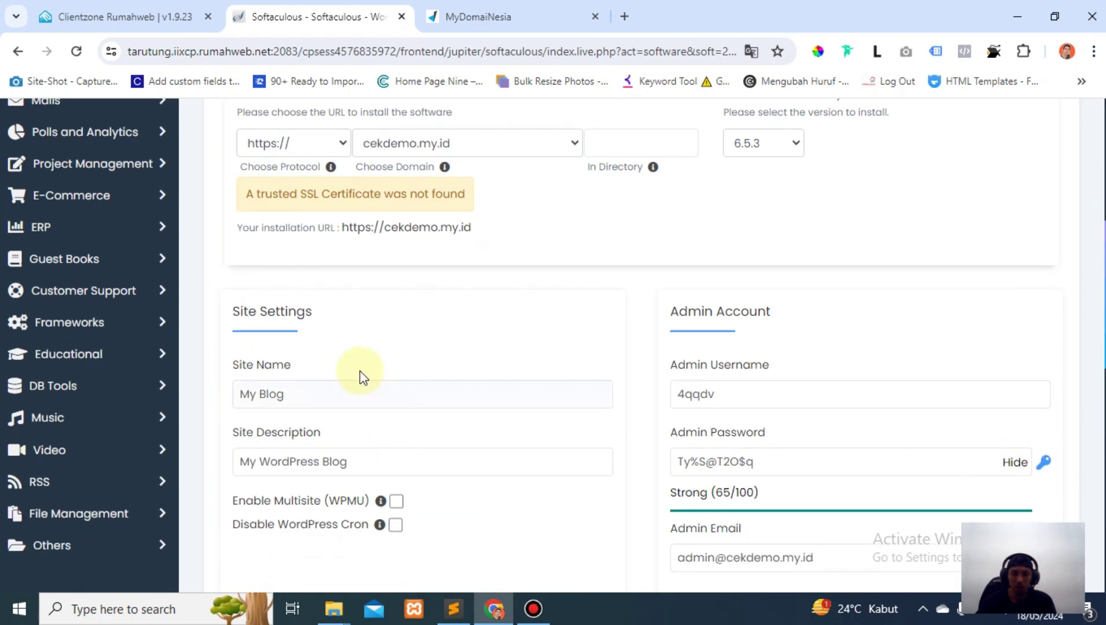
left_click_drag(294, 384, 222, 397)
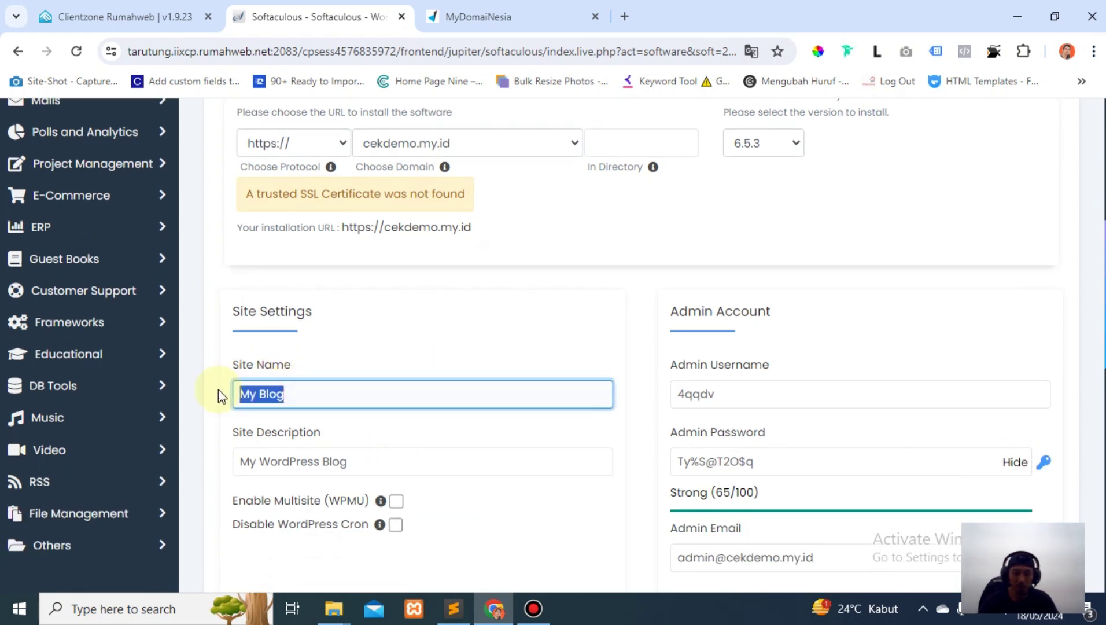
type("Cekdemo.")
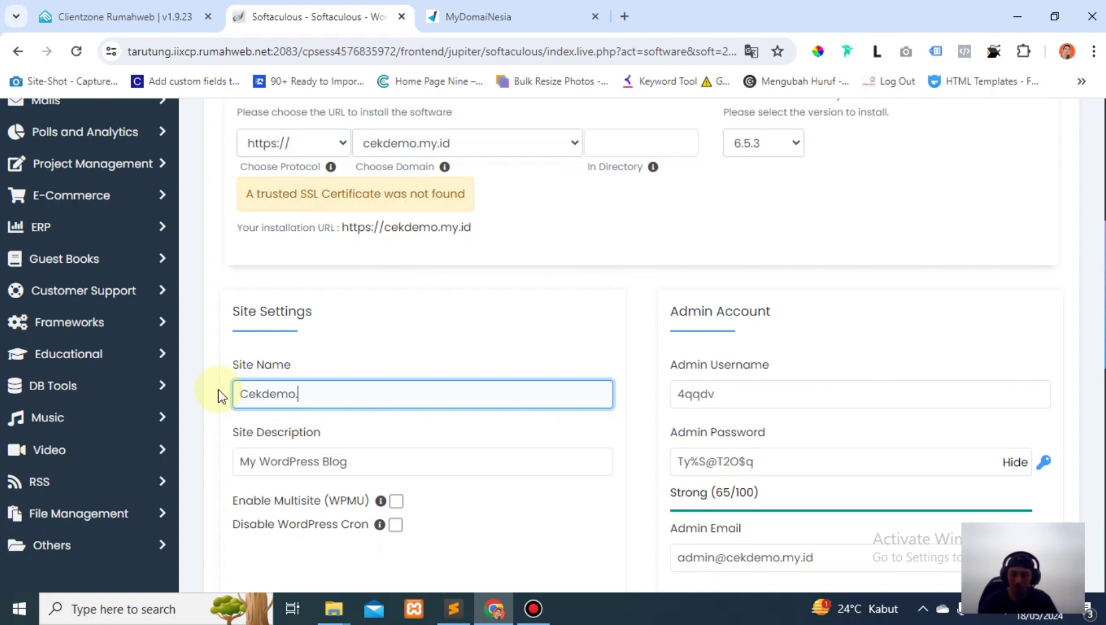
type("my.id")
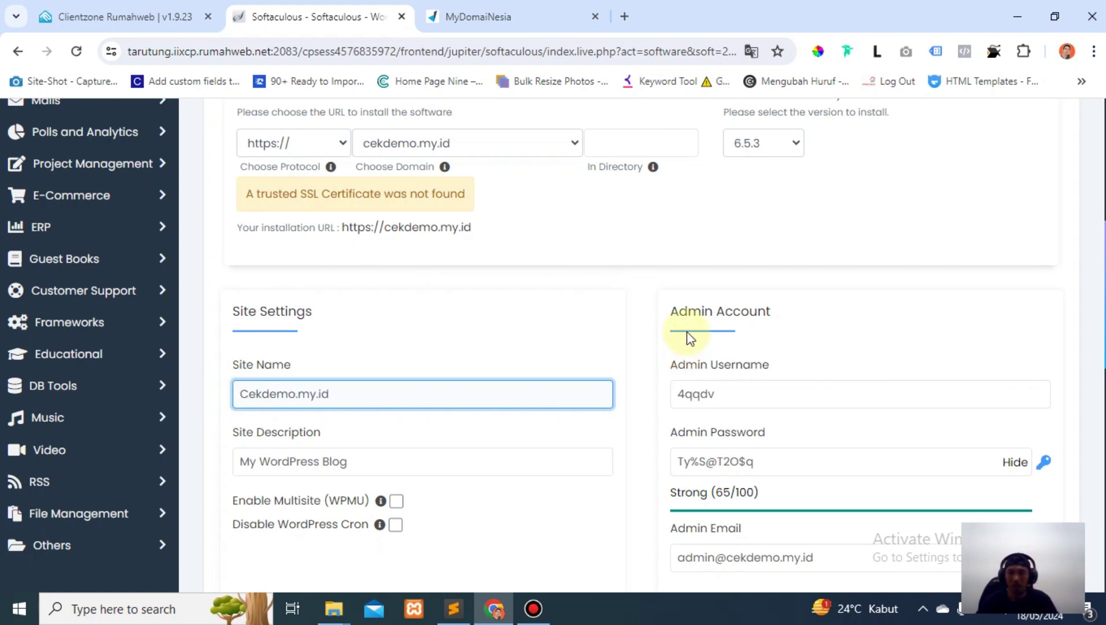
left_click_drag(731, 393, 657, 415)
type("admin")
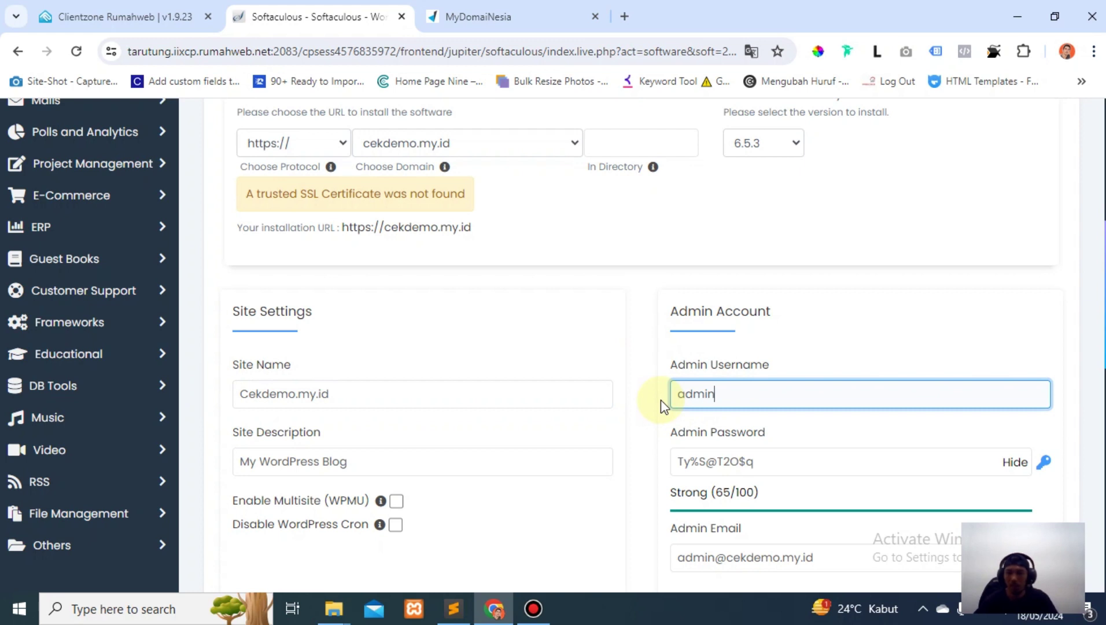
Enter a new admin password and choose Indonesian as the site language.
scroll(714, 401, "down", 1)
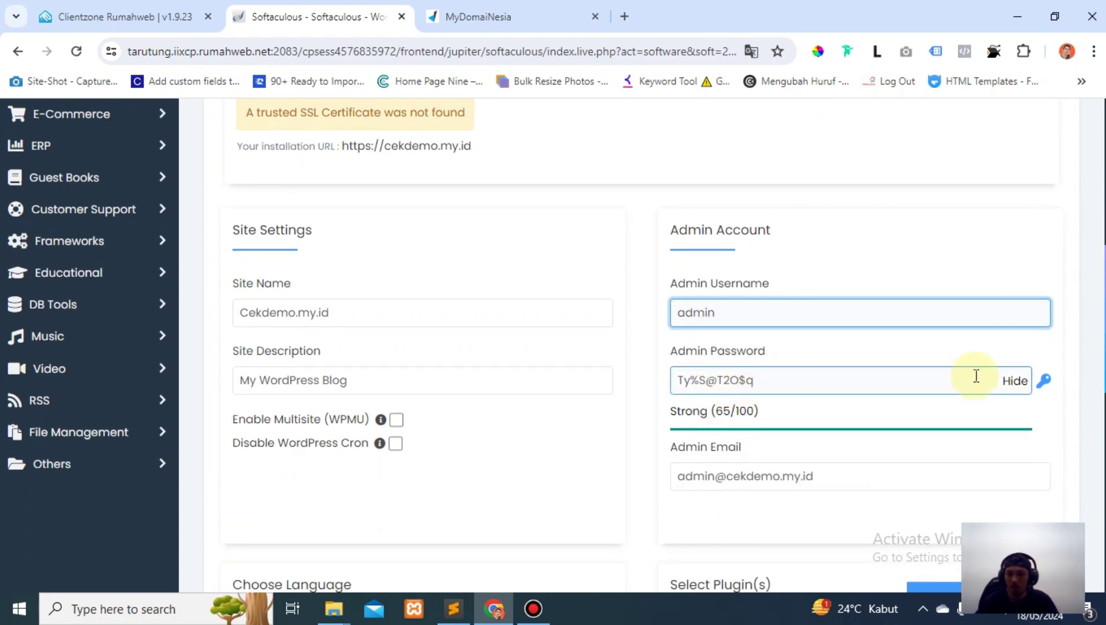
left_click(1016, 383)
double_click(845, 394)
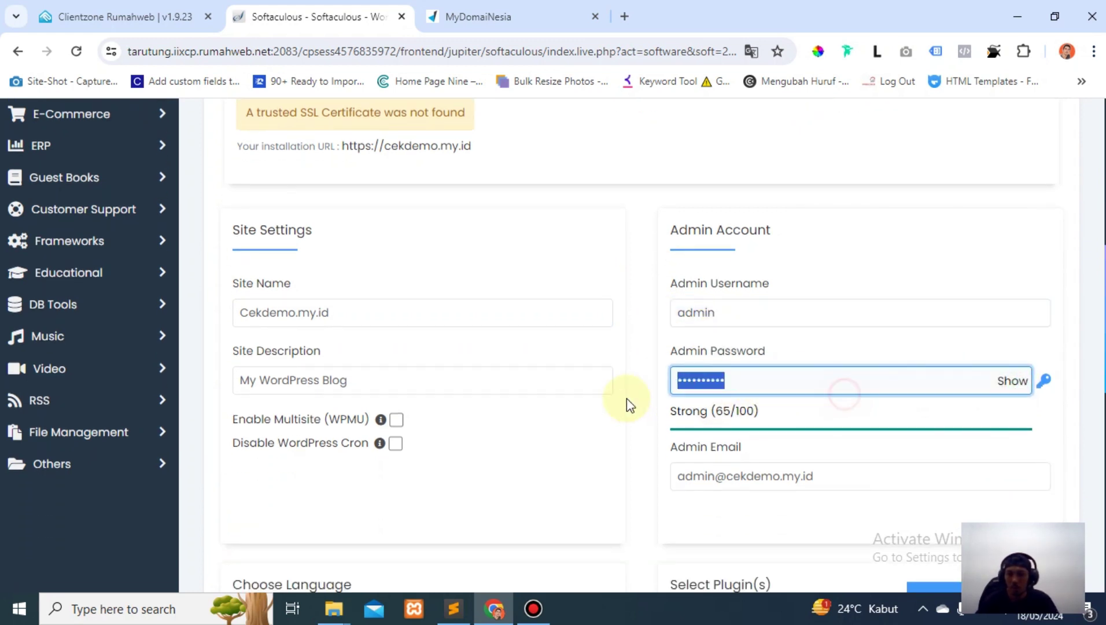
type("******")
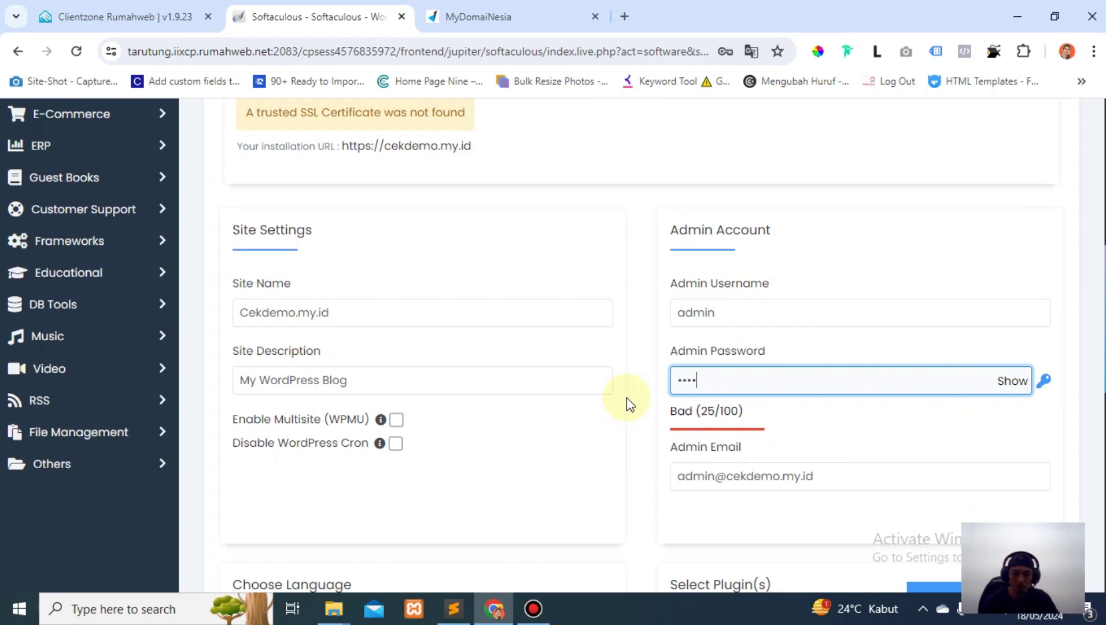
type("*****")
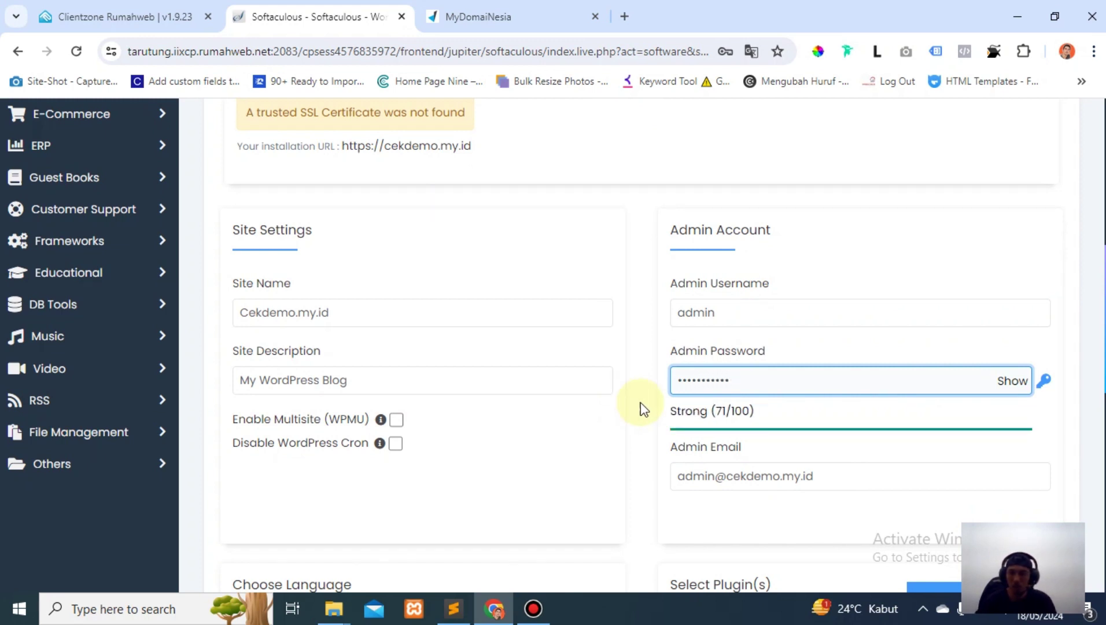
left_click(644, 385)
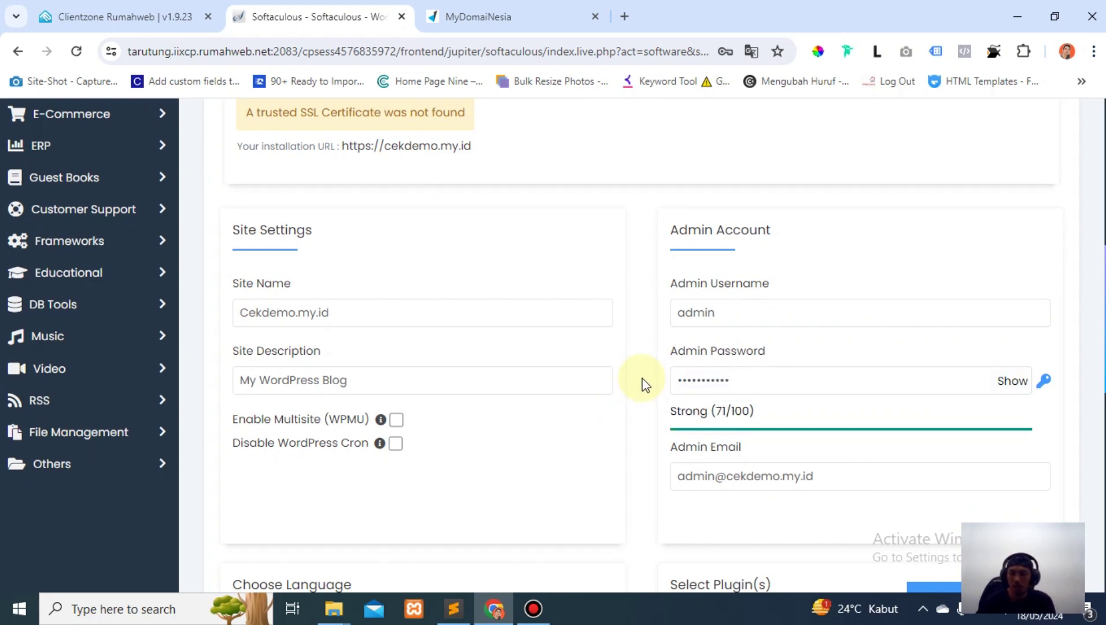
scroll(644, 385, "down", 4)
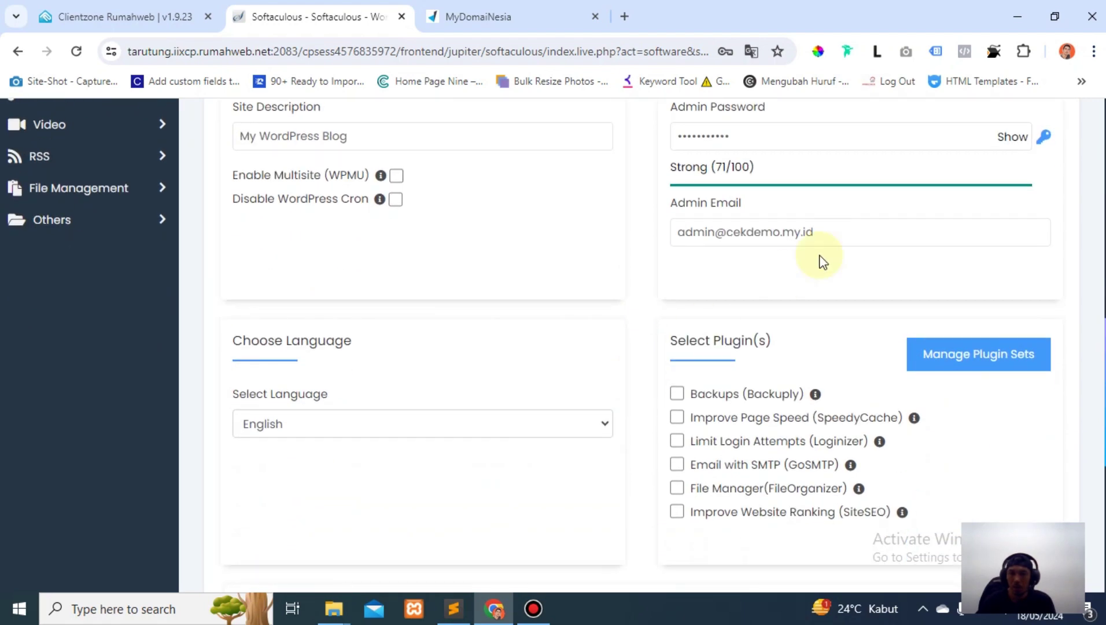
left_click(585, 429)
left_click(309, 363)
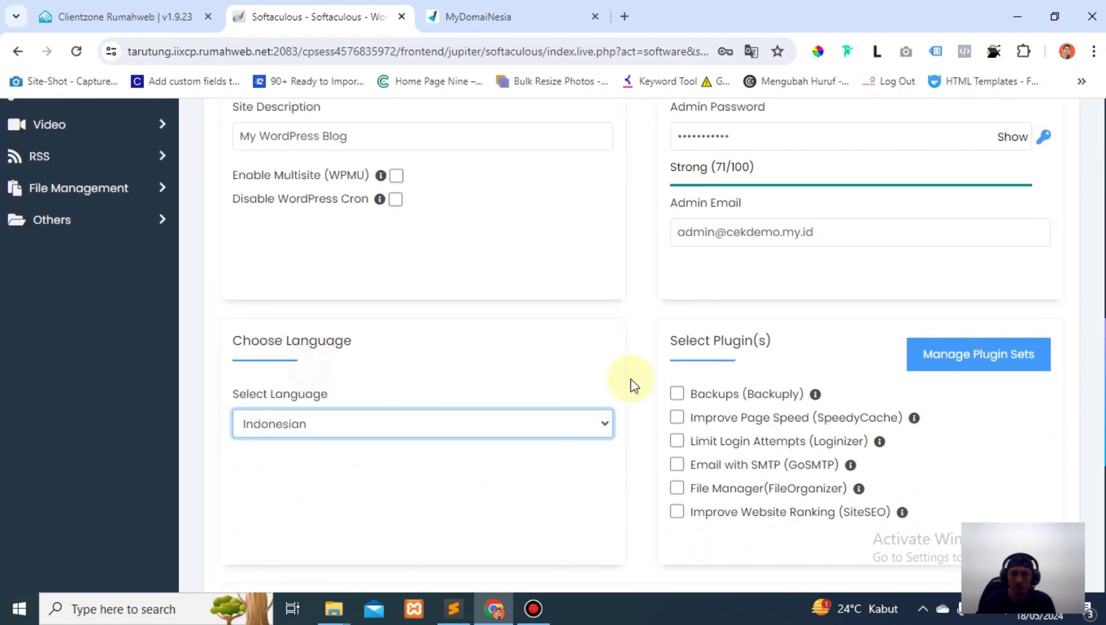
scroll(638, 374, "down", 7)
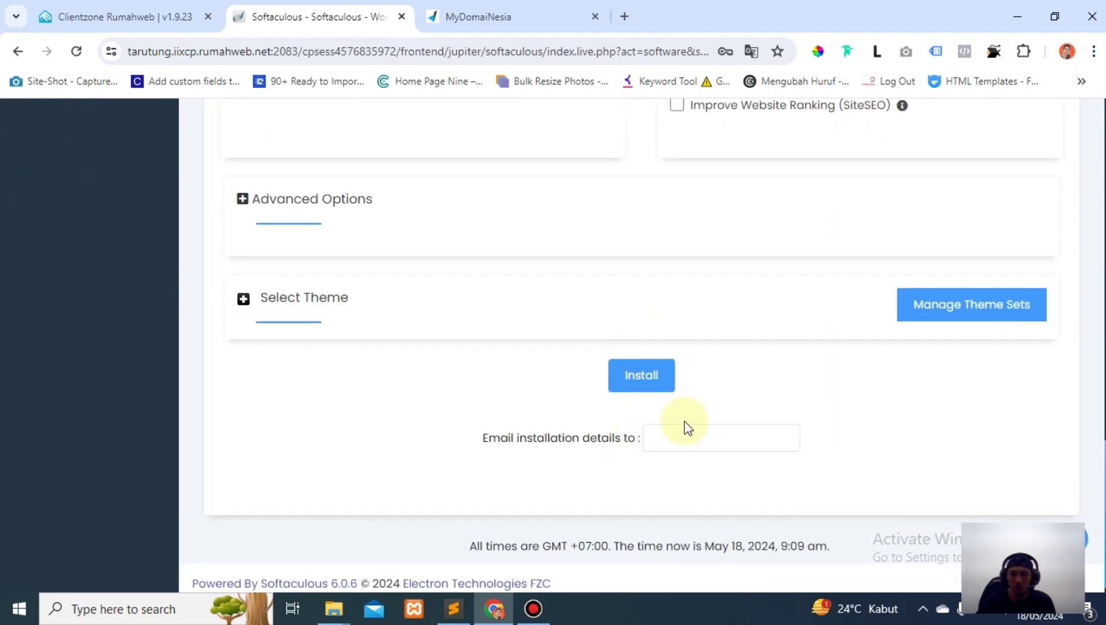
Submit the WordPress installation and decline Chrome's offer to save the admin password.
left_click(632, 385)
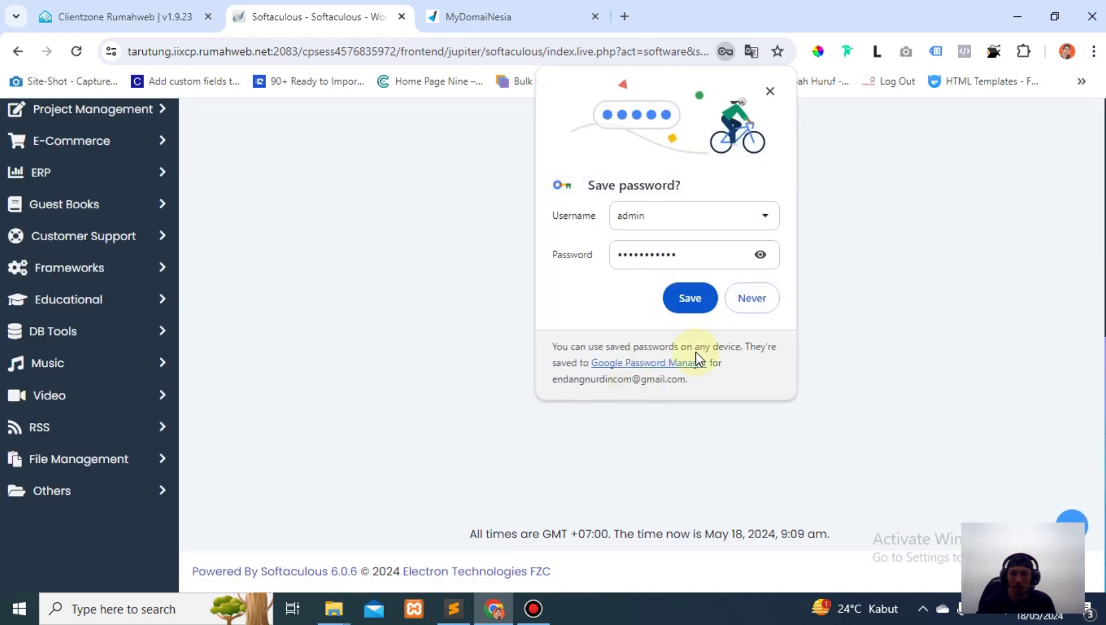
left_click(747, 306)
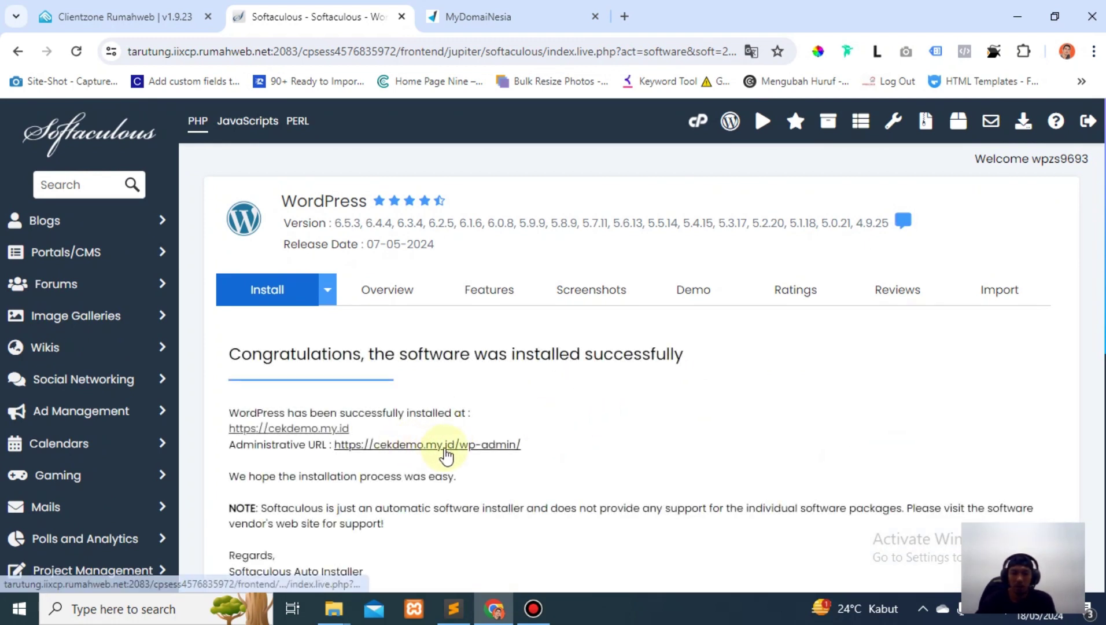
Open the Administrative URL, note the 'connection is not private' error, and return to Softaculous.
left_click(452, 450)
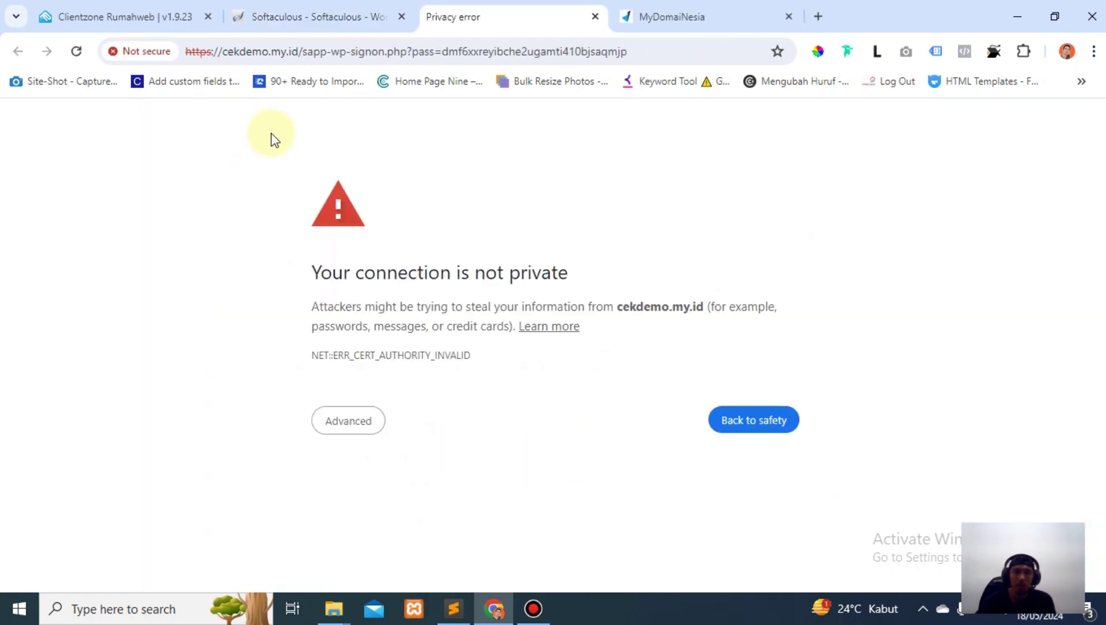
left_click(215, 58)
left_click(315, 51)
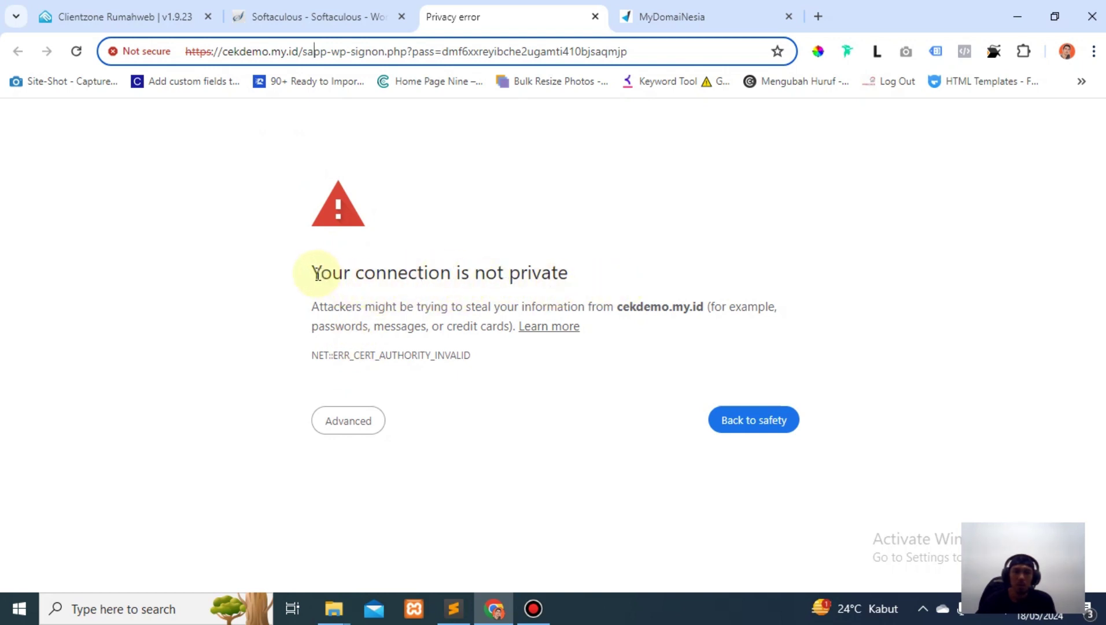
left_click_drag(320, 273, 291, 288)
left_click(637, 283)
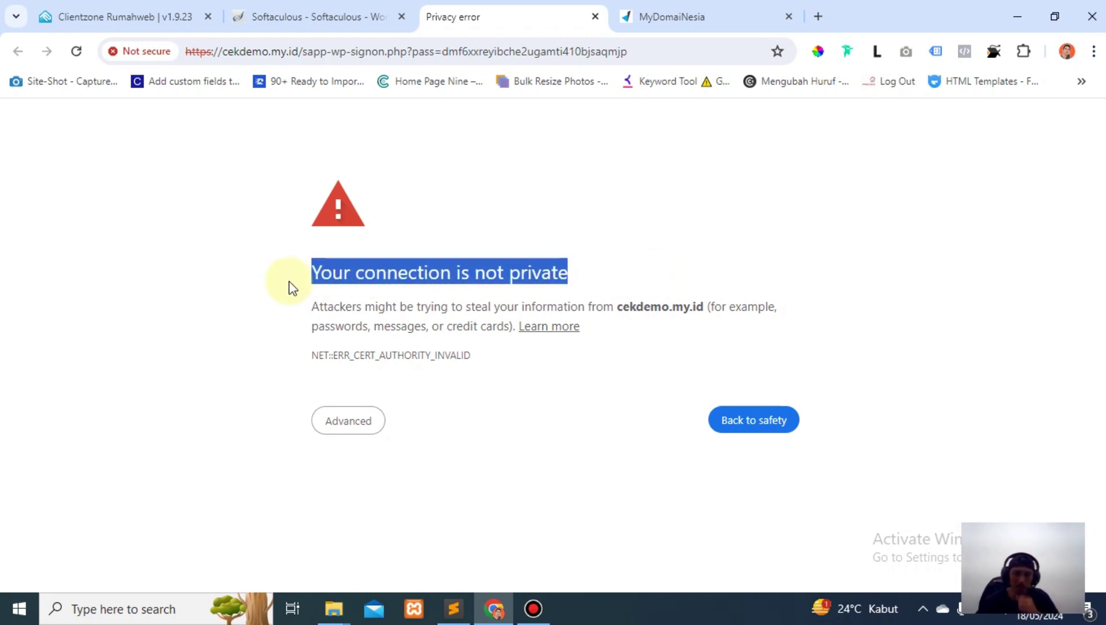
left_click(272, 20)
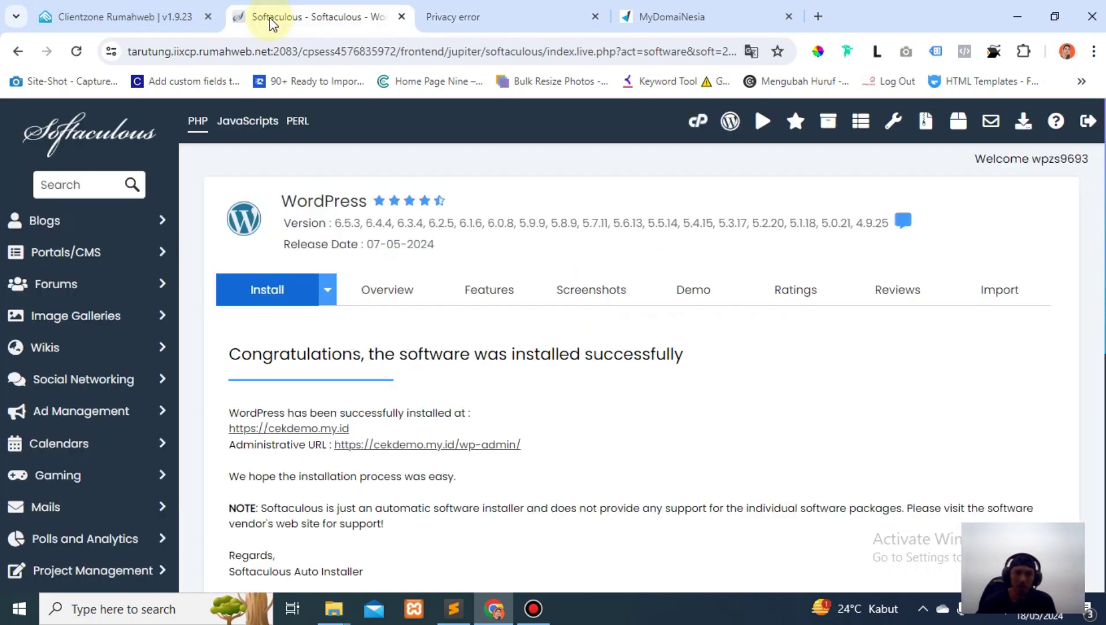
From cPanel home, search tools for 'ssl' and open SSL/TLS Status.
left_click(698, 124)
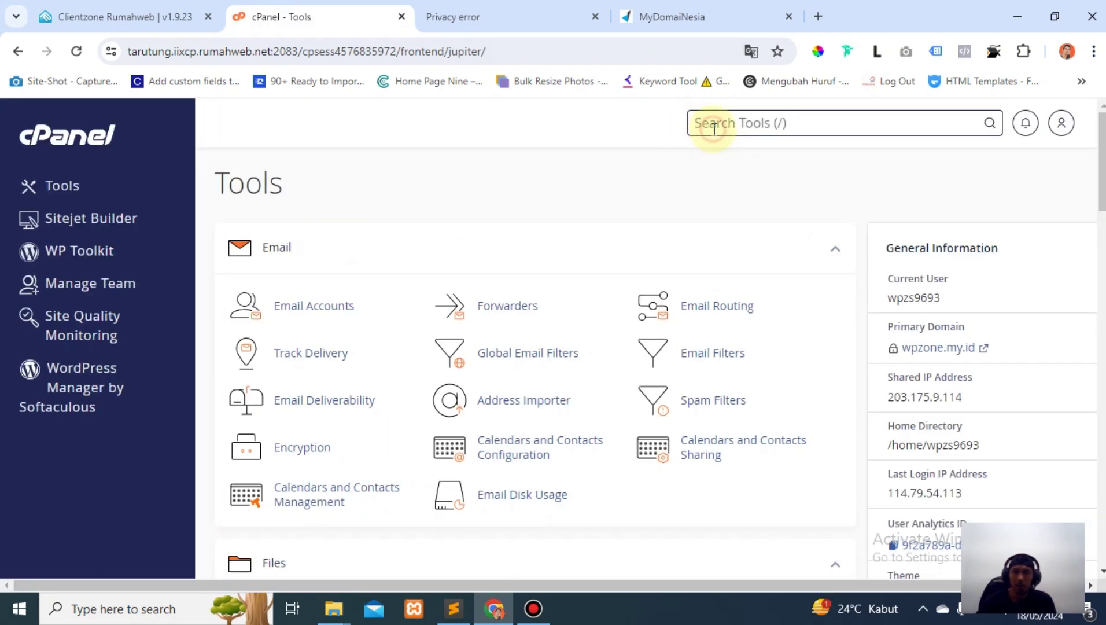
left_click(714, 126)
type("ssl")
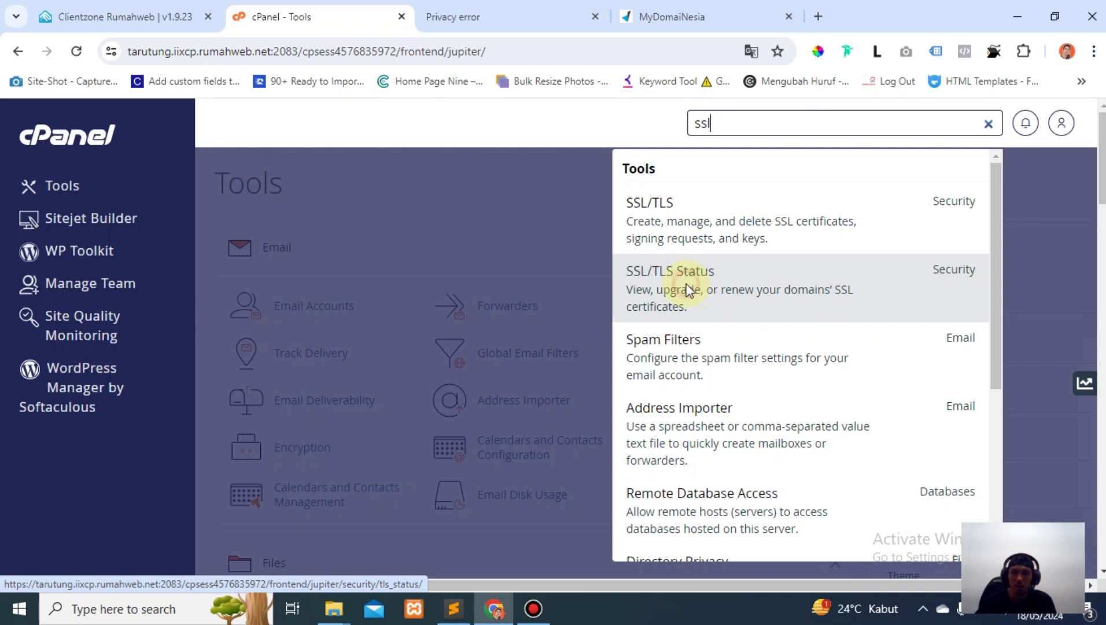
left_click(688, 290)
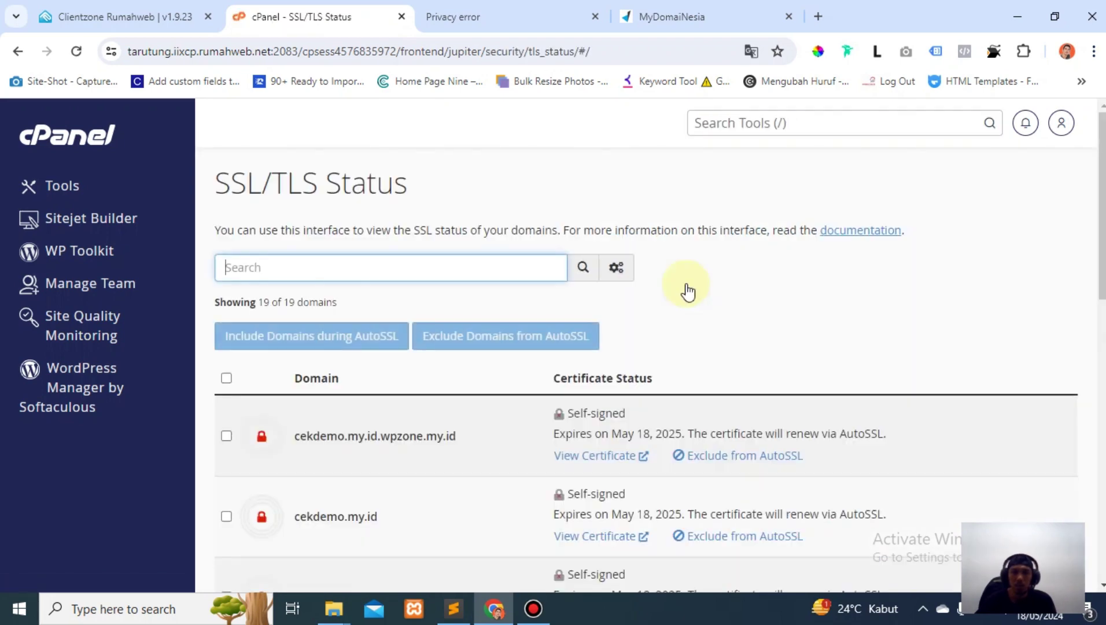
Let AutoSSL run, then reload to show cekdemo.my.id certificates as Domain Validated until August 16, 2024.
scroll(366, 434, "down", 1)
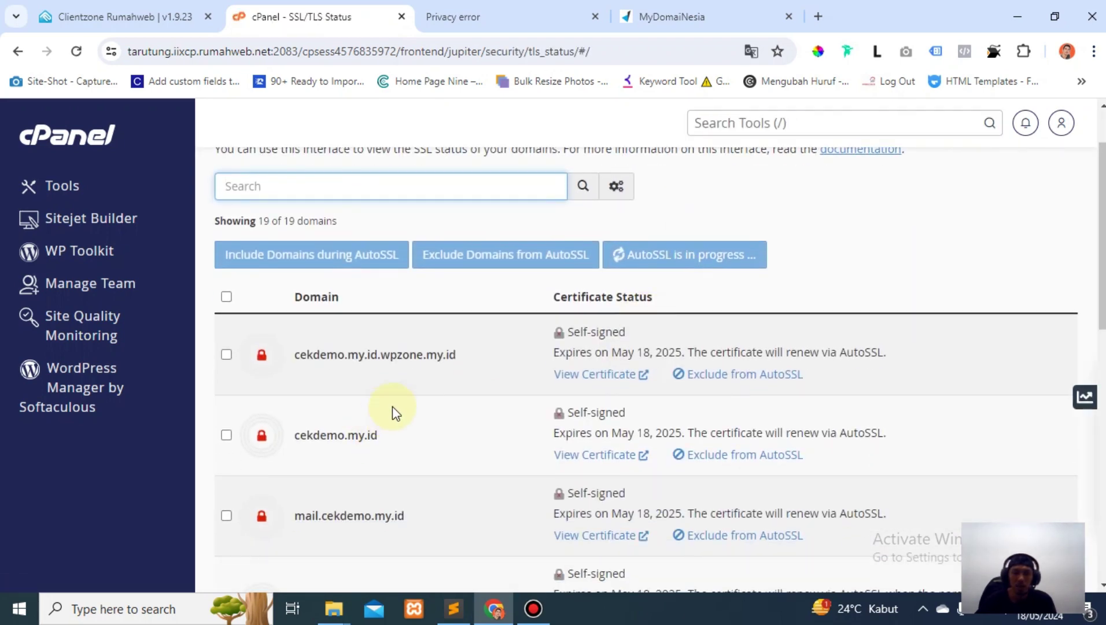
scroll(393, 407, "down", 1)
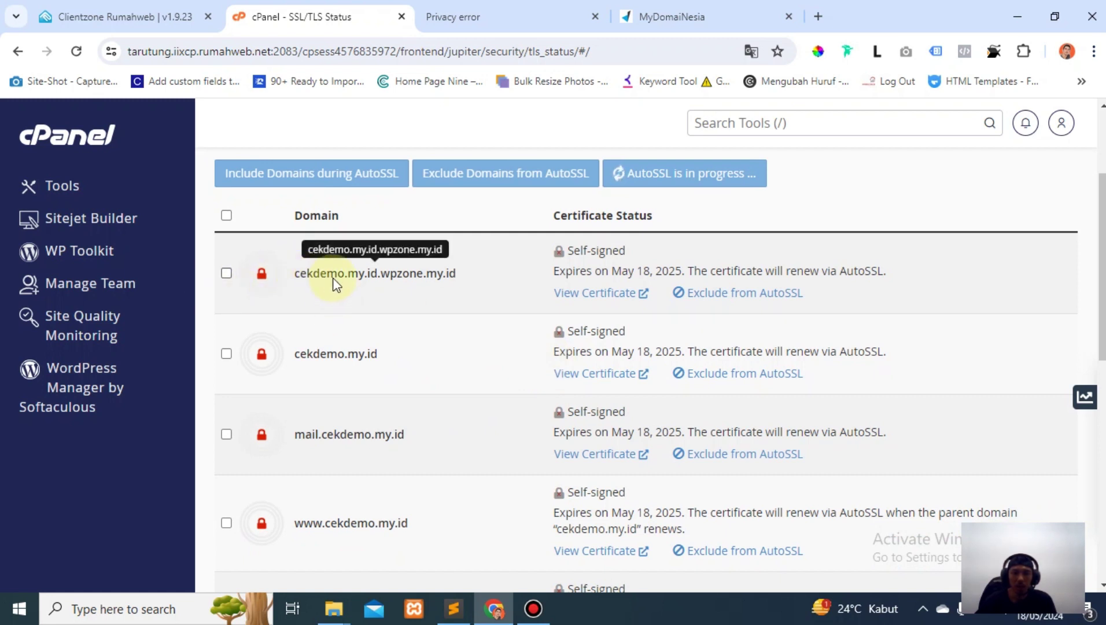
left_click(227, 274)
left_click(227, 273)
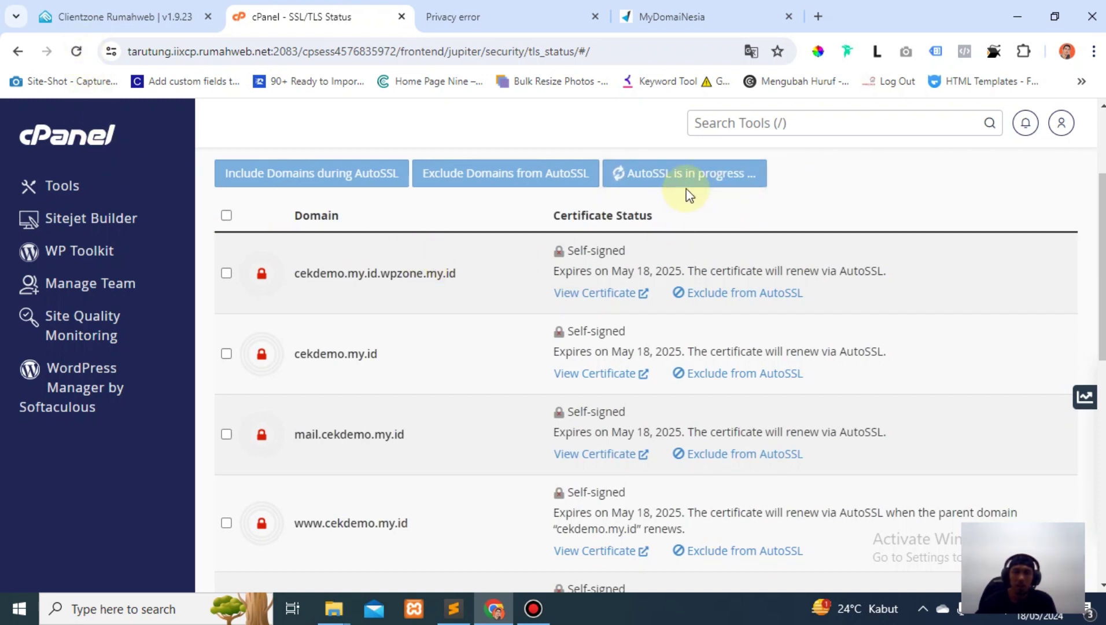
scroll(434, 426, "down", 3)
scroll(434, 426, "down", 2)
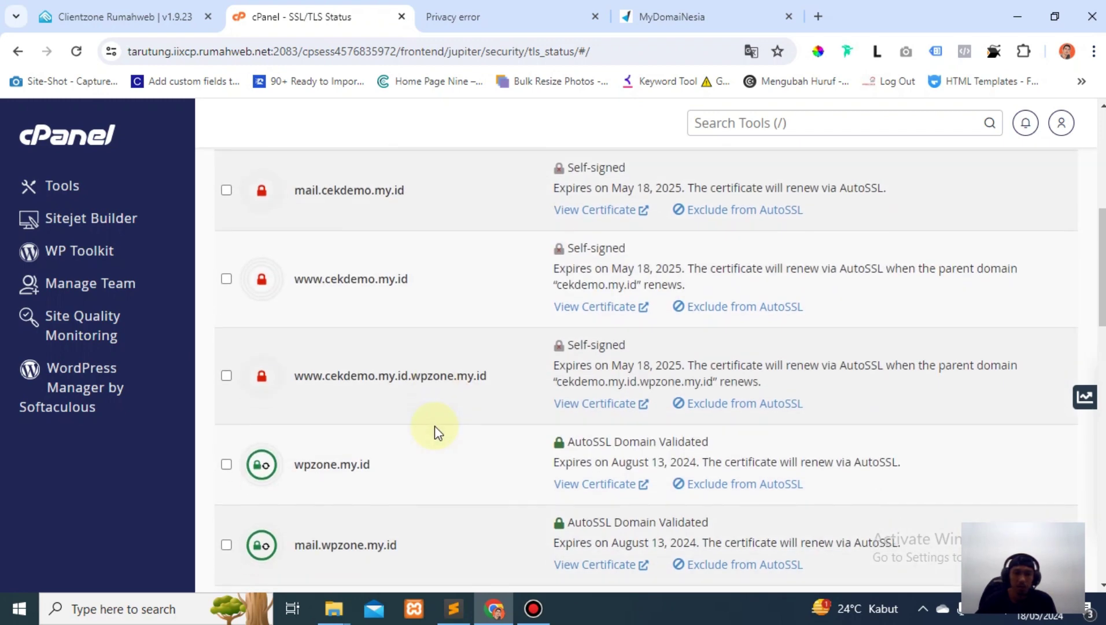
left_click(76, 51)
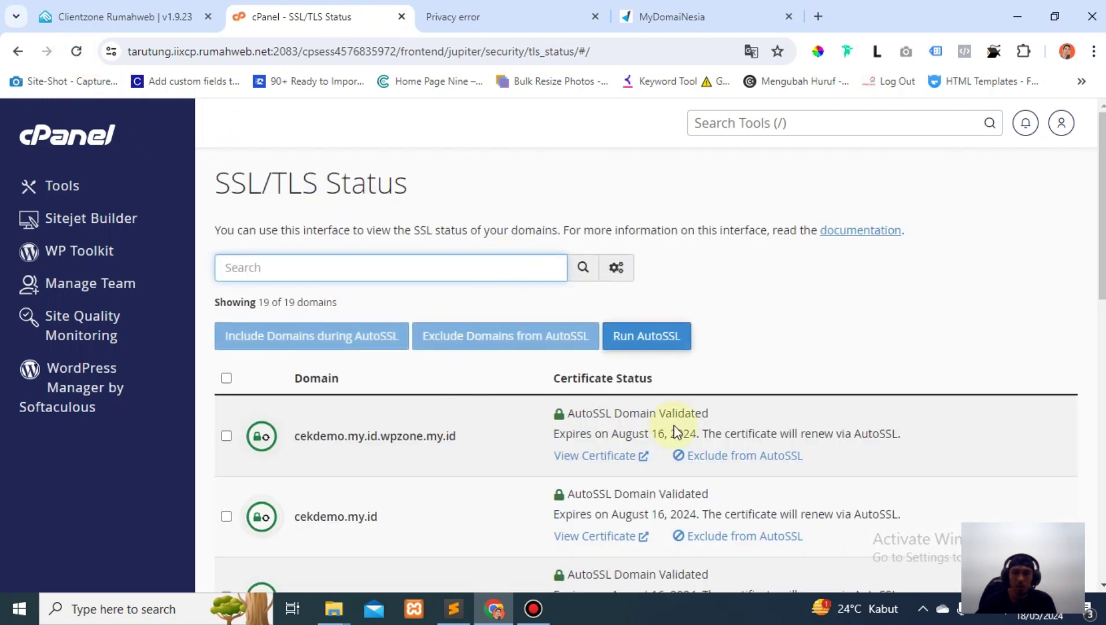
scroll(372, 435, "down", 3)
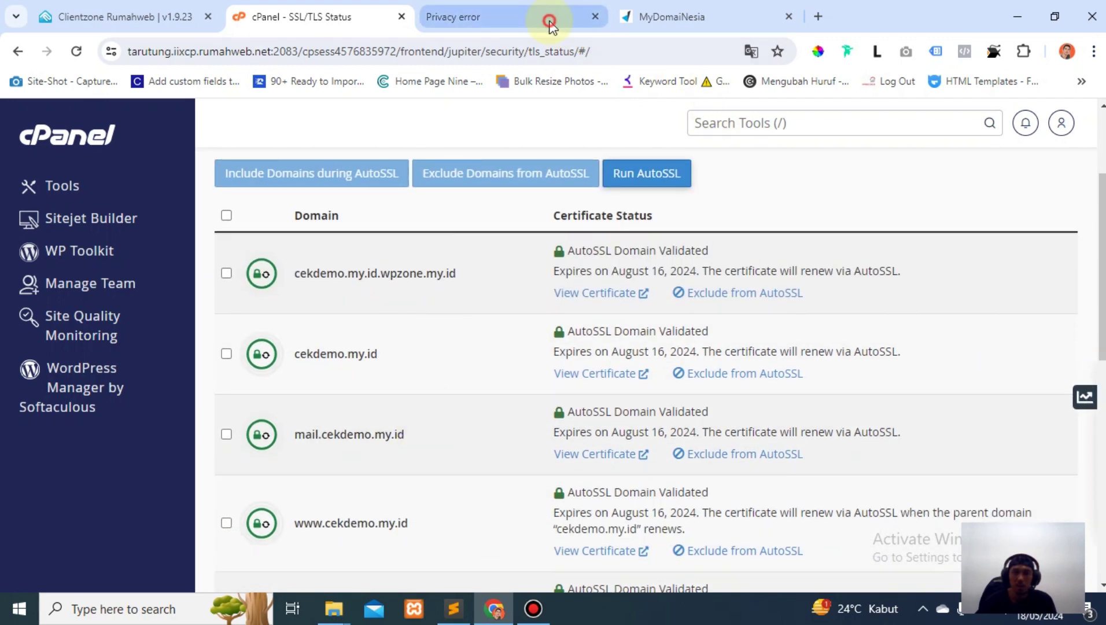
Reload cekdemo.my.id without the certificate error, close its tab, and open Softaculous WordPress Manager.
left_click(549, 18)
left_click(443, 51)
key("Return")
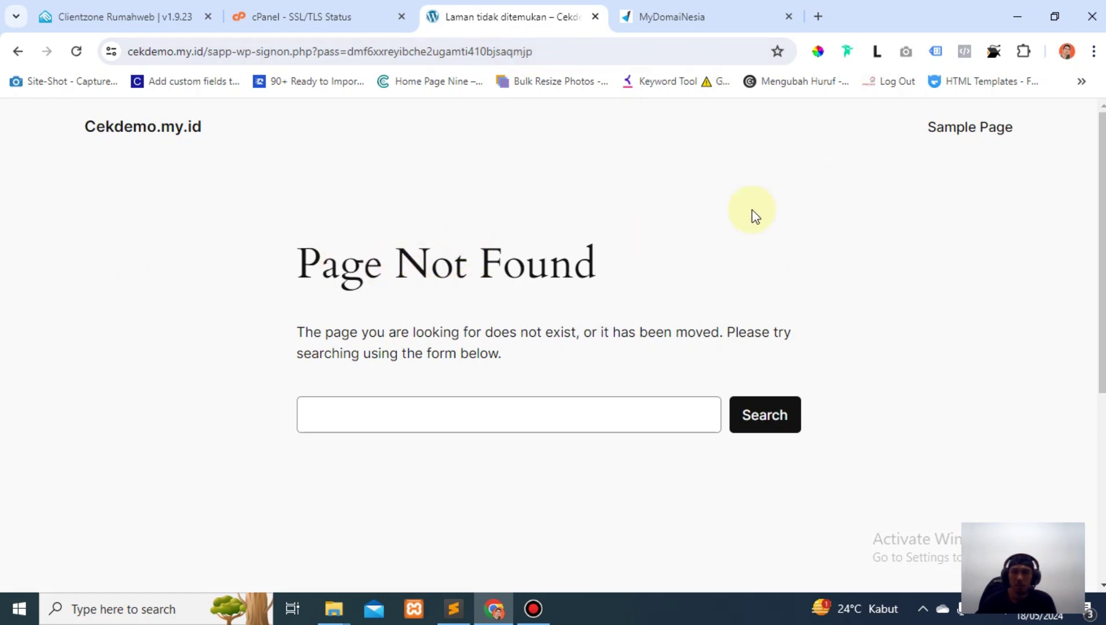
key("ctrl+w")
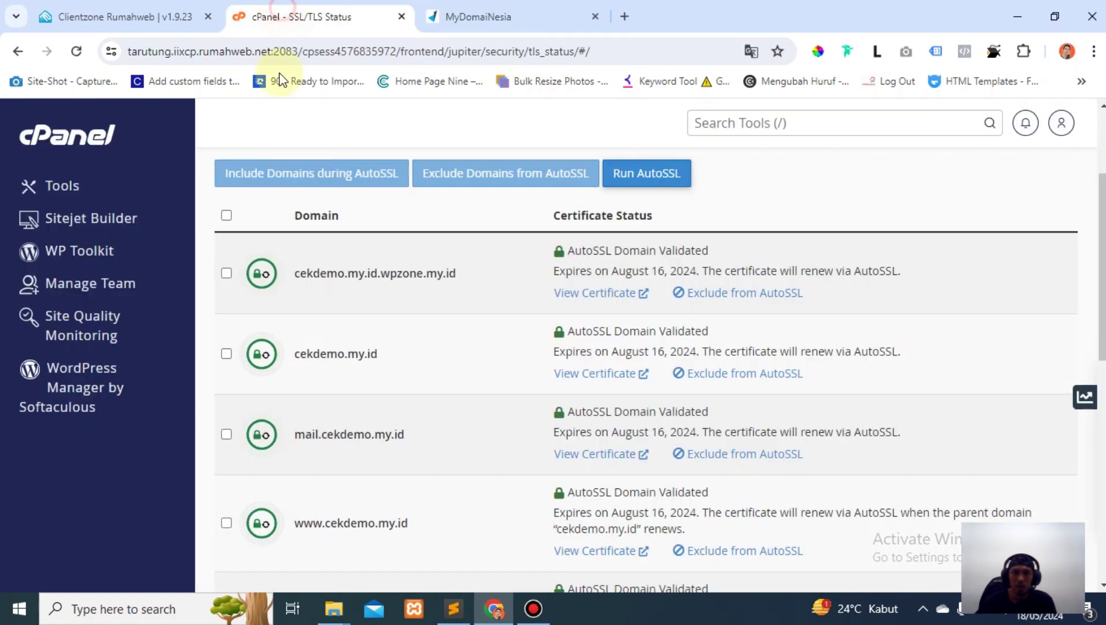
left_click(87, 389)
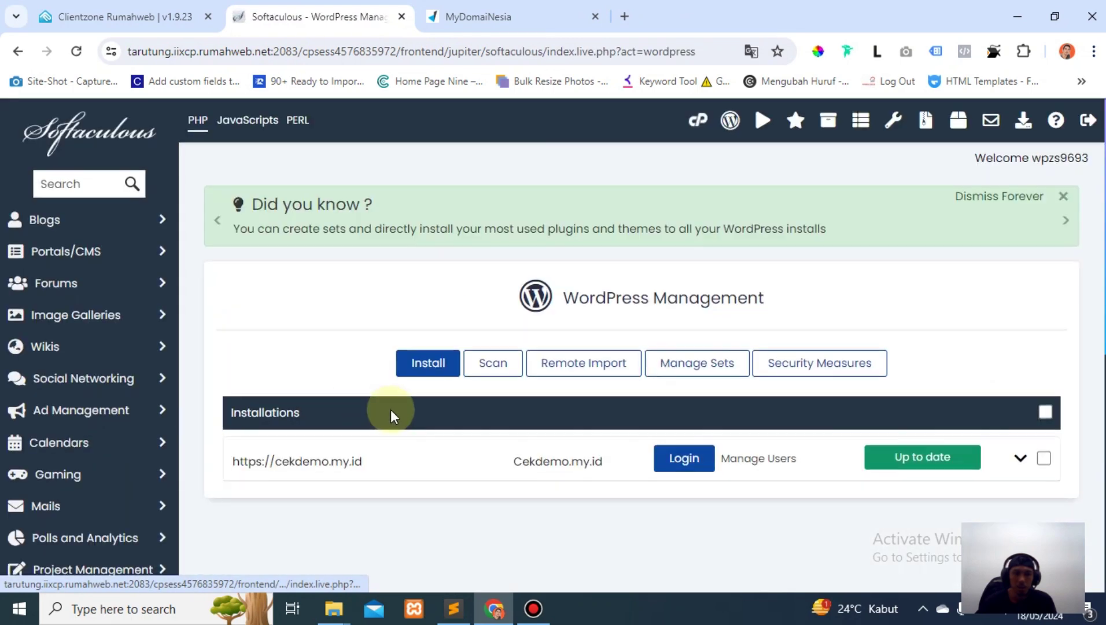
scroll(773, 264, "down", 5)
scroll(773, 264, "up", 4)
Log in to the cekdemo.my.id WordPress admin and close the welcome panel with Selesai.
left_click(699, 379)
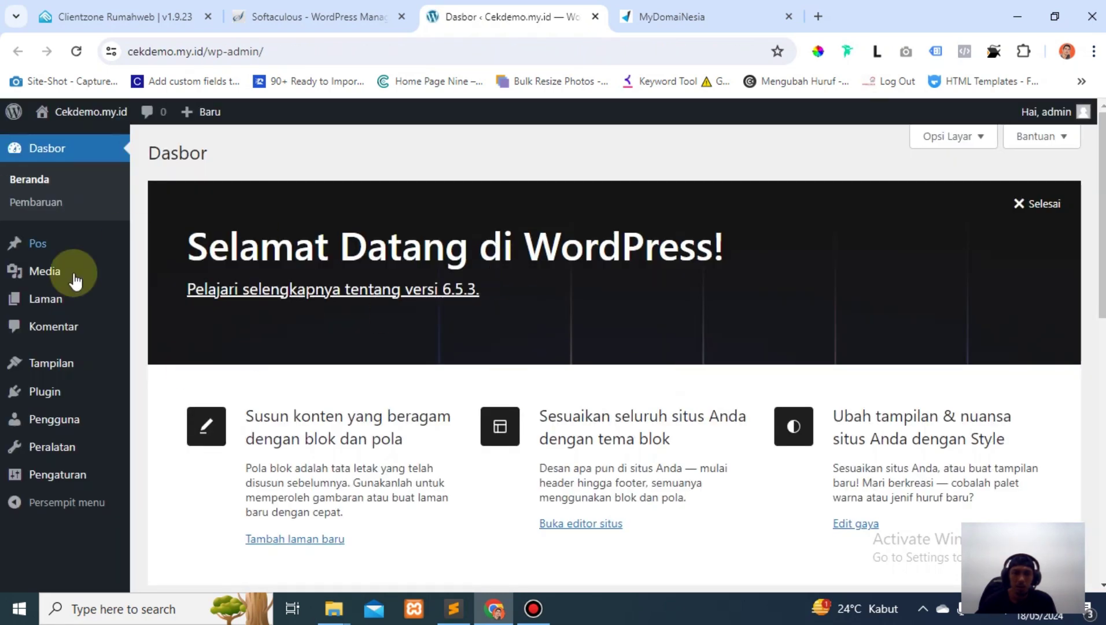
left_click(1021, 206)
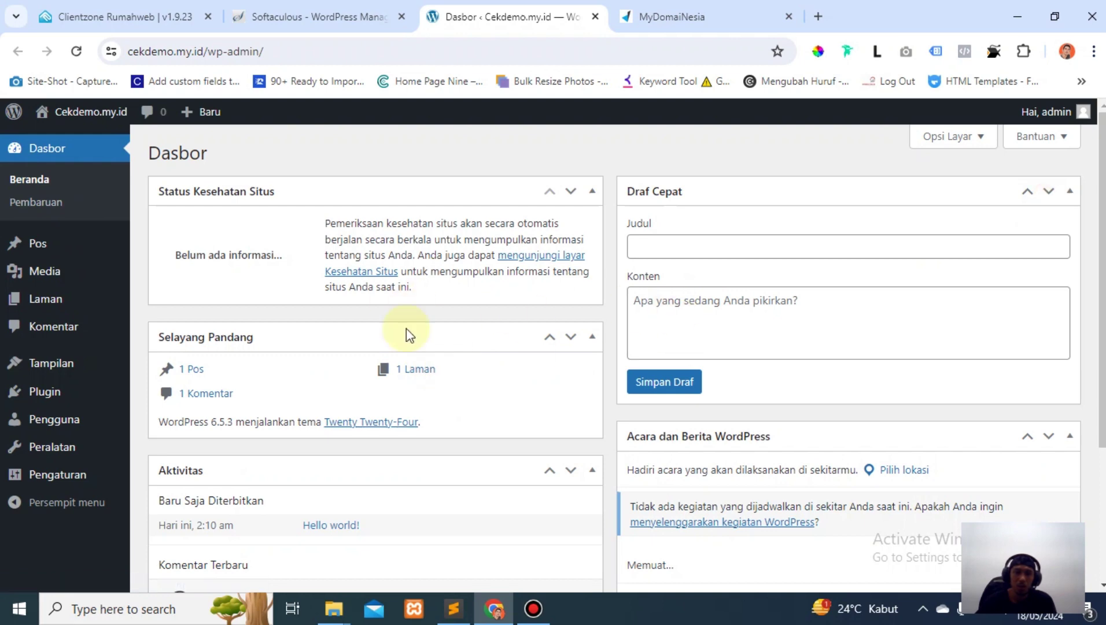
scroll(430, 494, "down", 5)
scroll(452, 339, "up", 5)
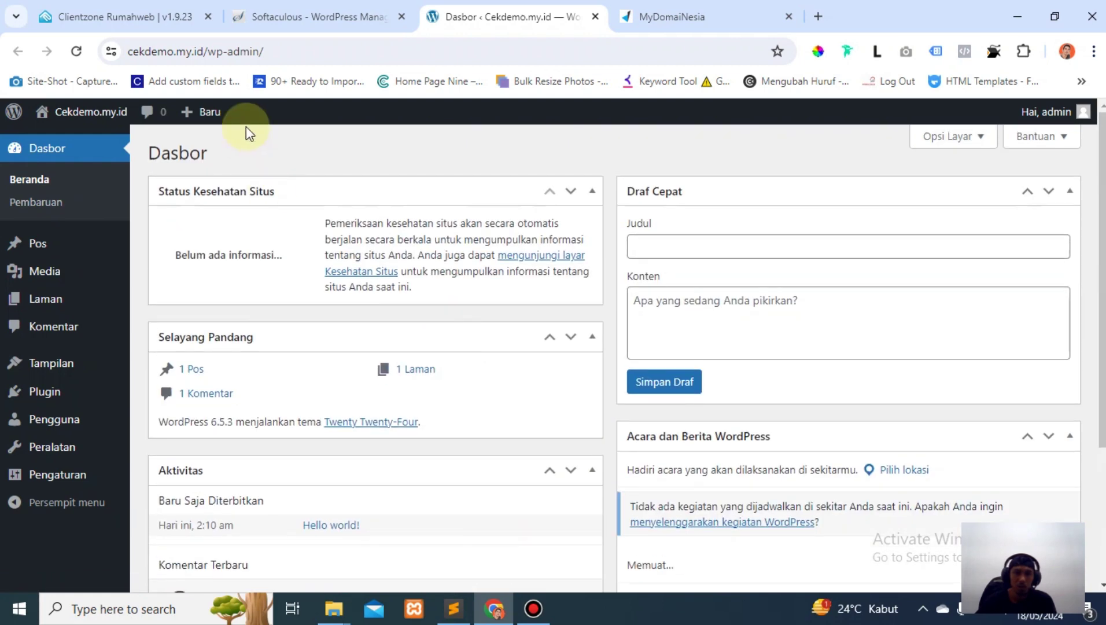
Confirm the dashboard address in the address bar uses https.
left_click(210, 51)
left_click(246, 51)
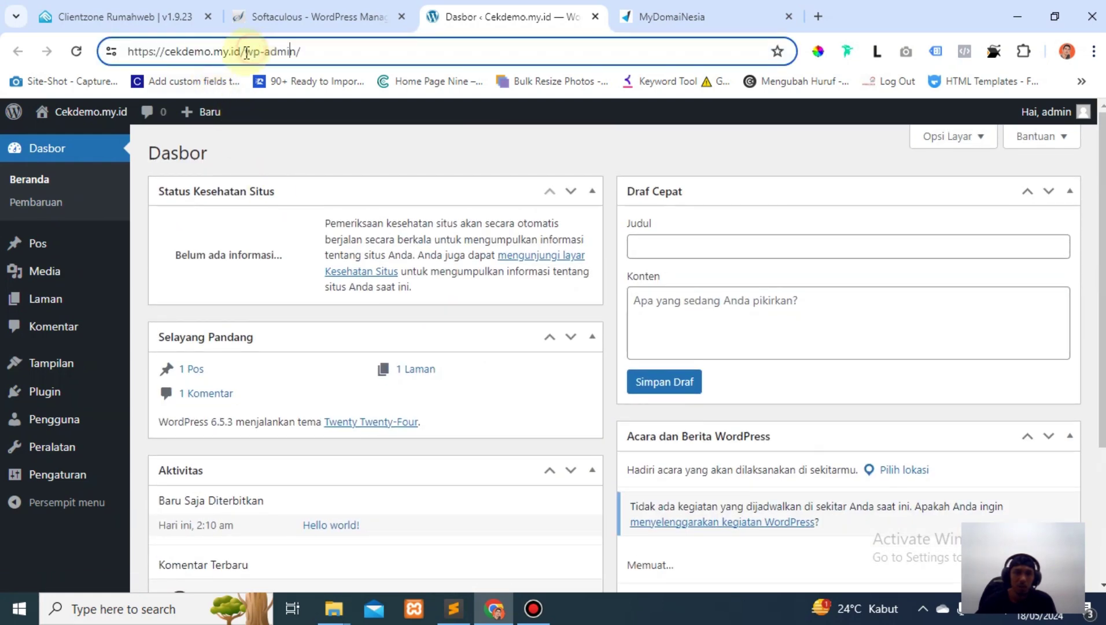
double_click(155, 51)
left_click(225, 51)
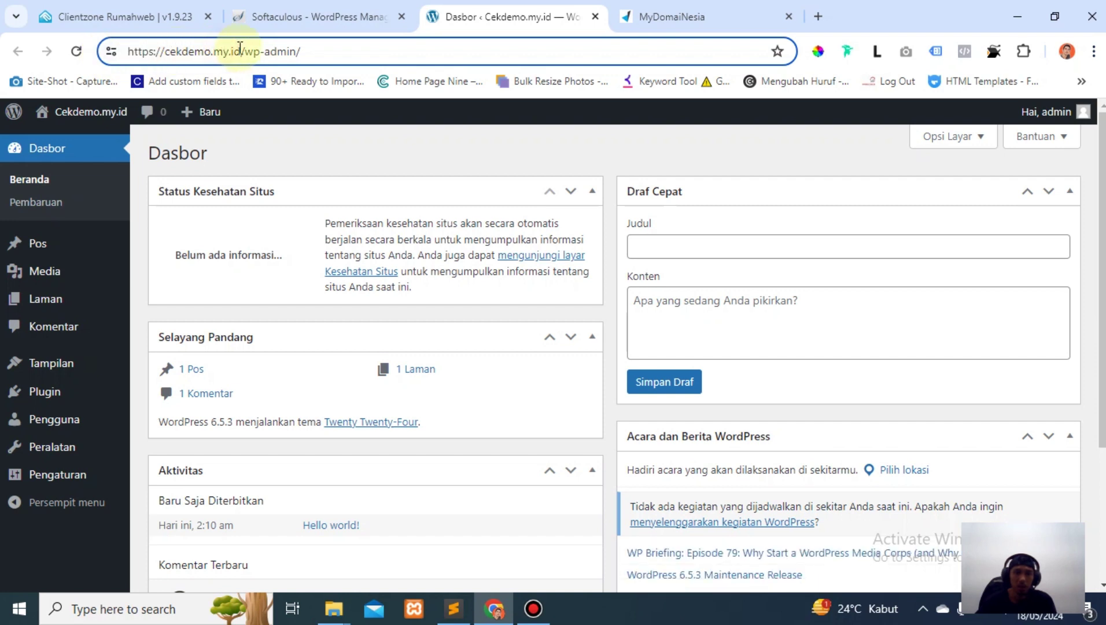